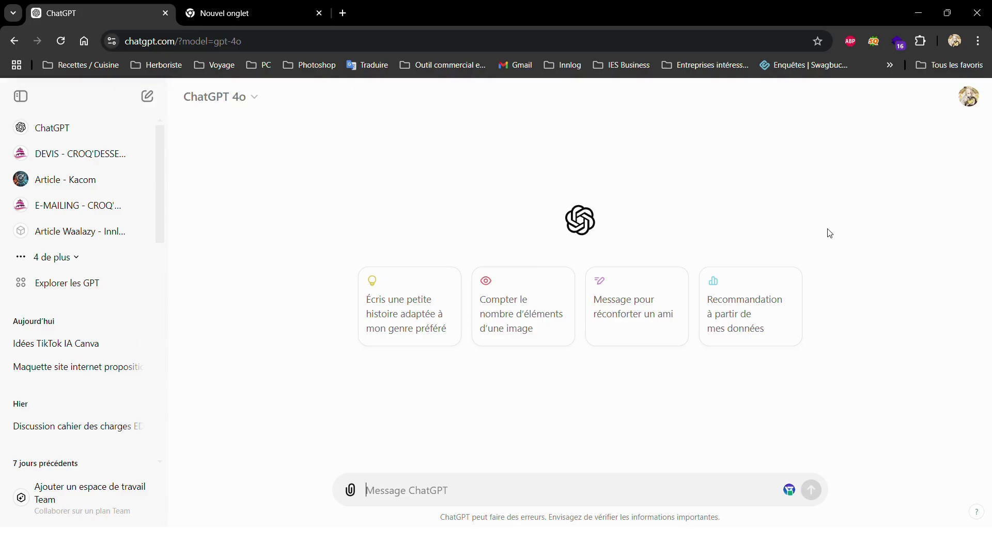
Search Google for "chat gpt" and start ChatGPT from the official OpenAI page
{"action": "left_click", "coordinate": [231, 5]}
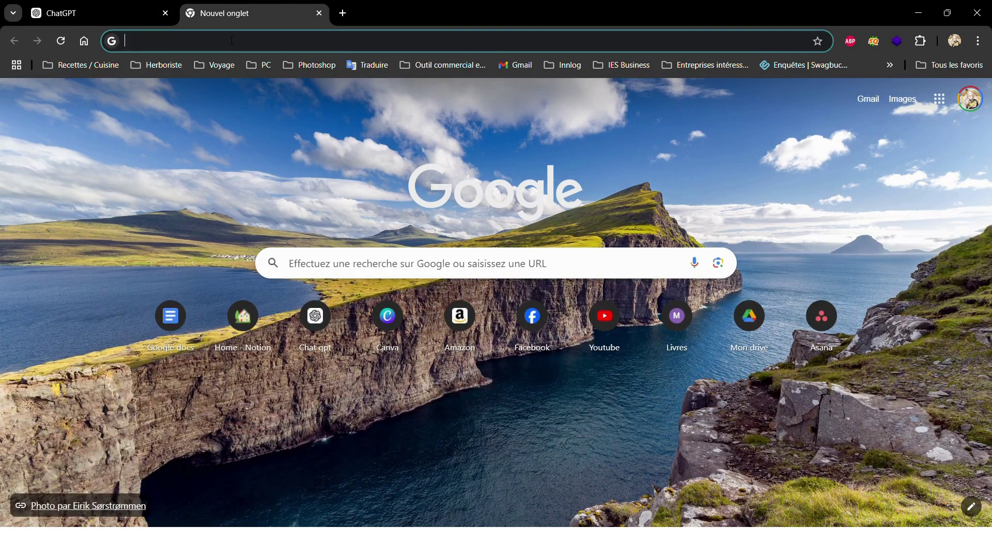
{"action": "type", "text": "chat gpt"}
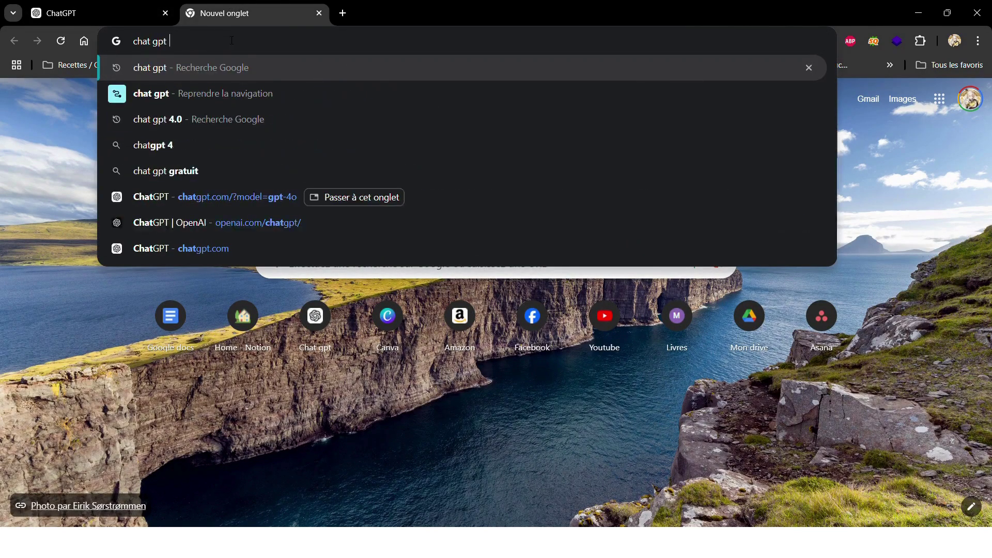
{"action": "key", "text": "Return"}
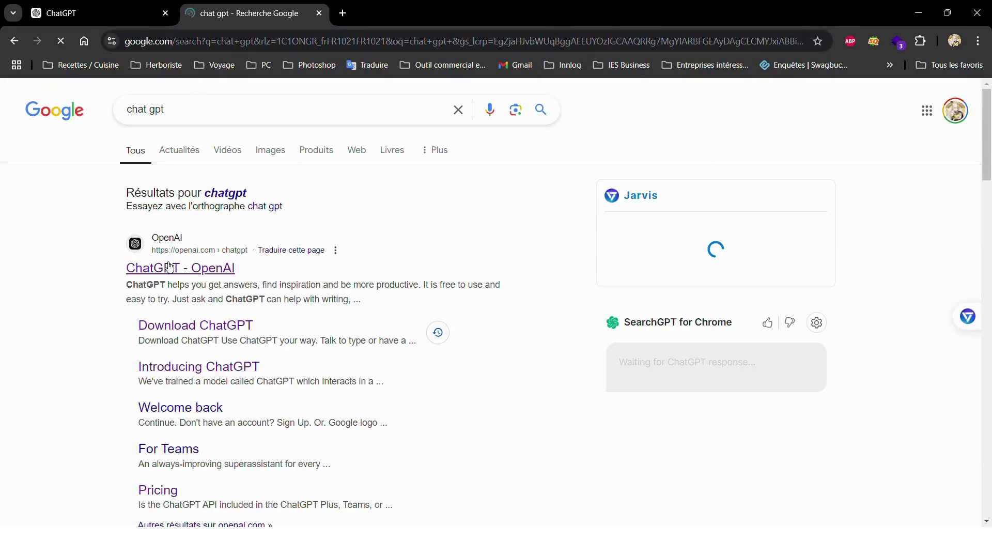
{"action": "left_click", "coordinate": [169, 266]}
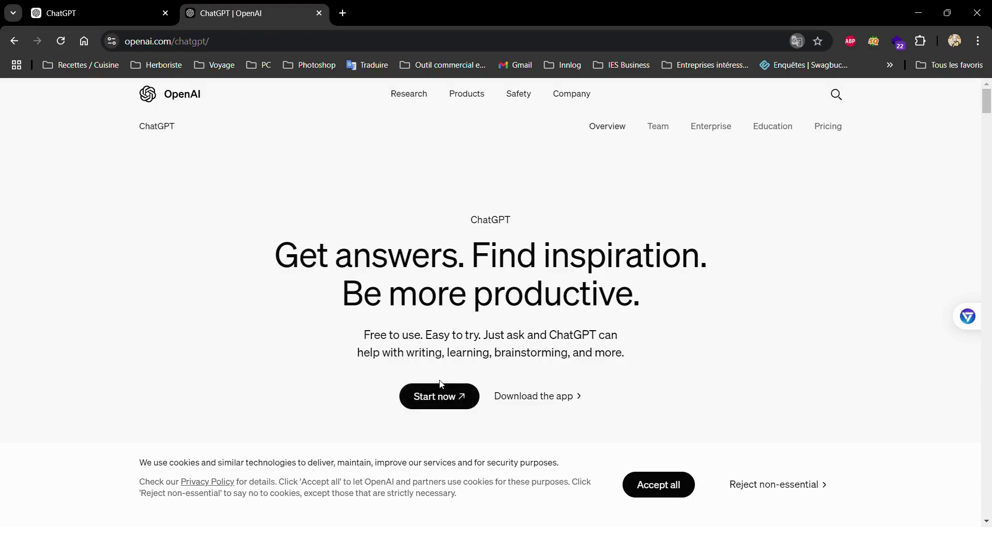
{"action": "left_click", "coordinate": [435, 397]}
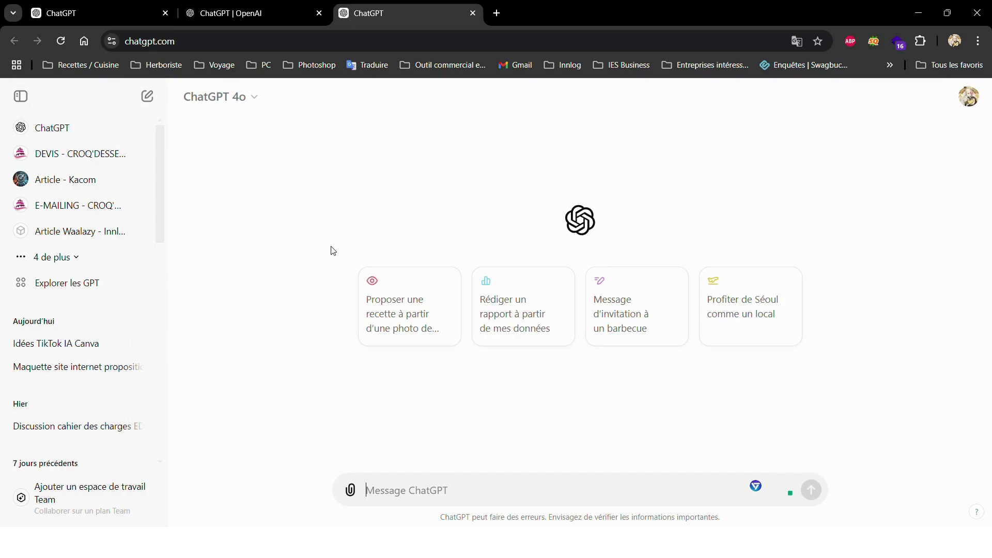
Ask "qu'est ce que la physique quantique ?" in a new chat and read through the answer
{"action": "left_click", "coordinate": [151, 100]}
{"action": "type", "text": "qu'est ce que la physique quantique ?"}
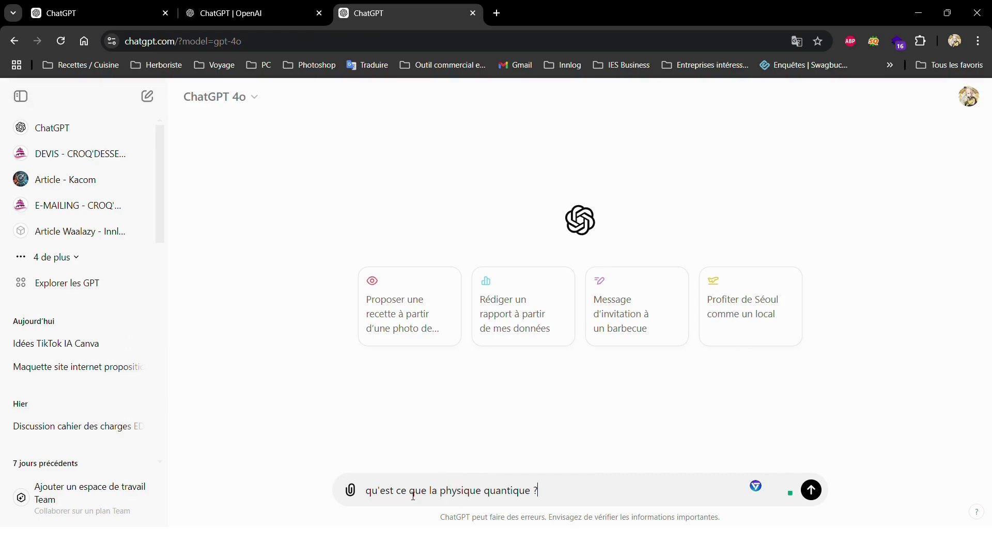
{"action": "key", "text": "Return"}
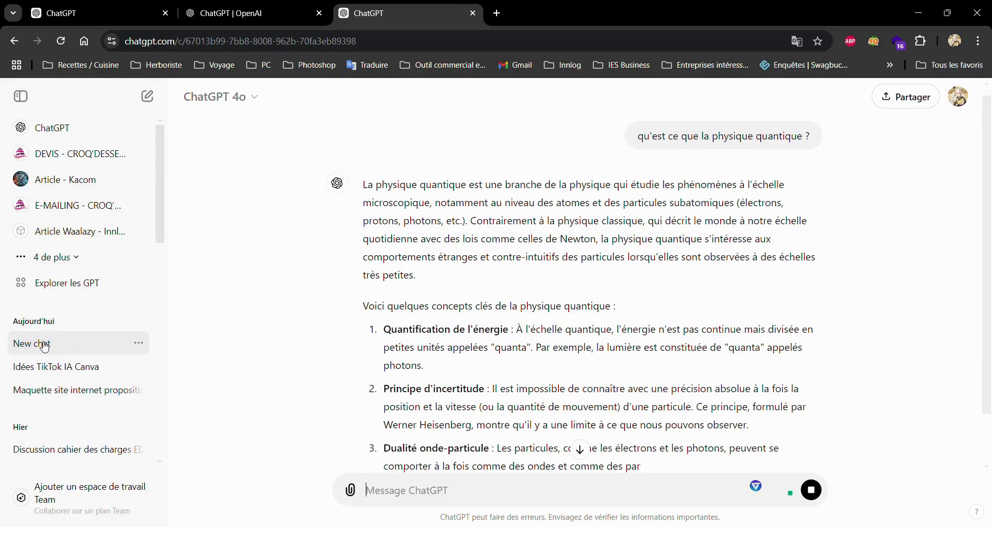
{"action": "scroll", "coordinate": [557, 332], "scroll_direction": "down", "scroll_amount": 3}
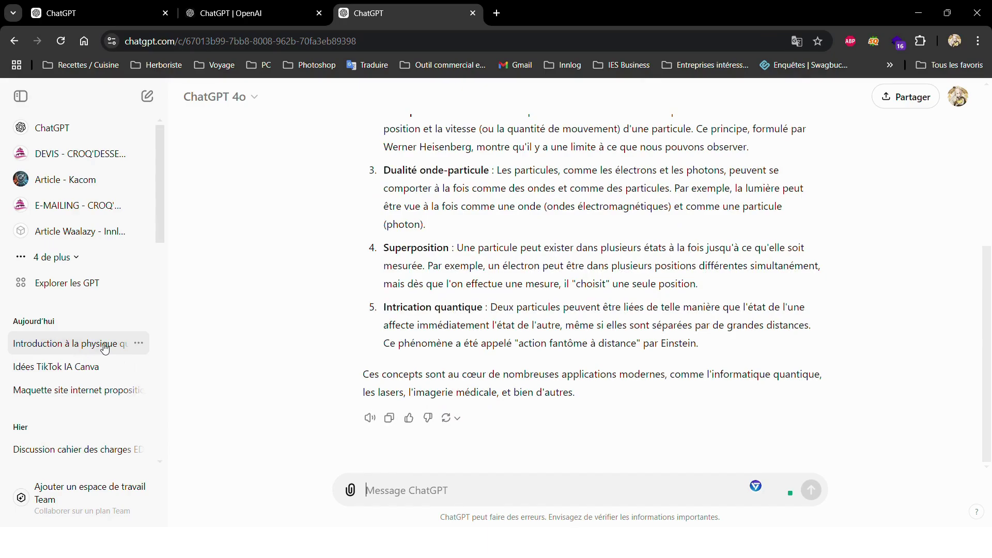
Rename the new quantum physics conversation in the chat history as "Physique quantique"
{"action": "left_click", "coordinate": [139, 345]}
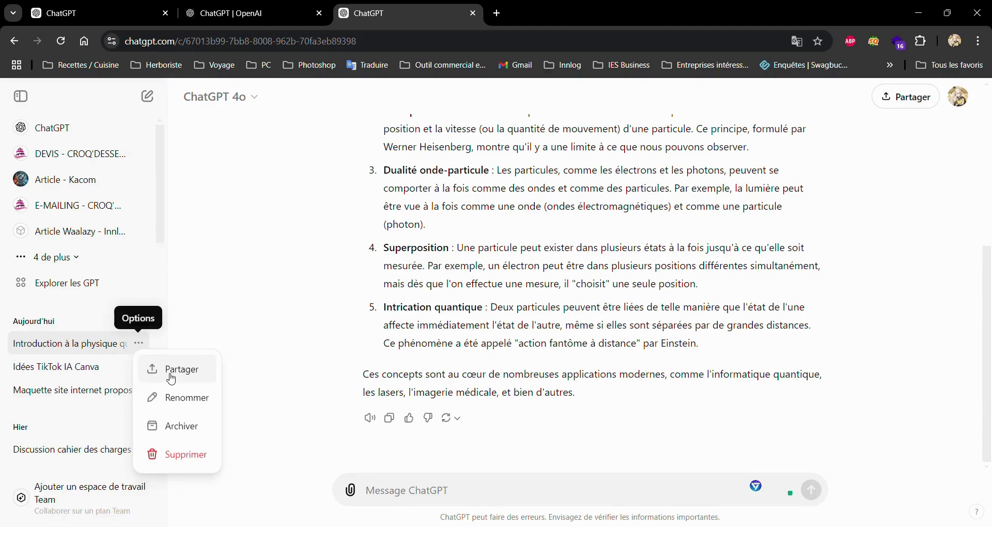
{"action": "left_click", "coordinate": [174, 409]}
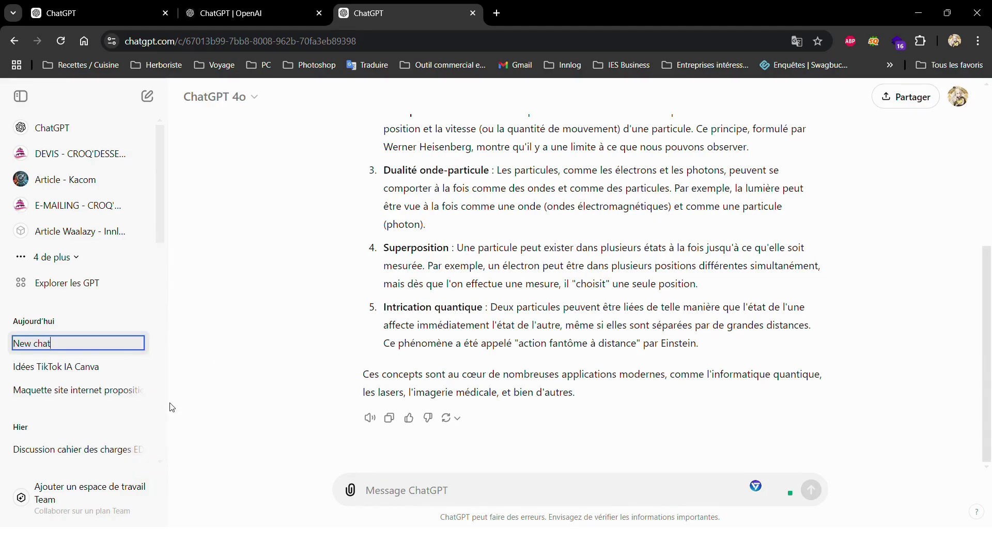
{"action": "key", "text": "BackSpace"}
{"action": "key", "text": "BackSpace"}
{"action": "key", "text": "BackSpace"}
{"action": "key", "text": "BackSpace"}
{"action": "key", "text": "BackSpace"}
{"action": "key", "text": "BackSpace"}
{"action": "key", "text": "BackSpace"}
{"action": "type", "text": "Physique quantique"}
{"action": "key", "text": "Return"}
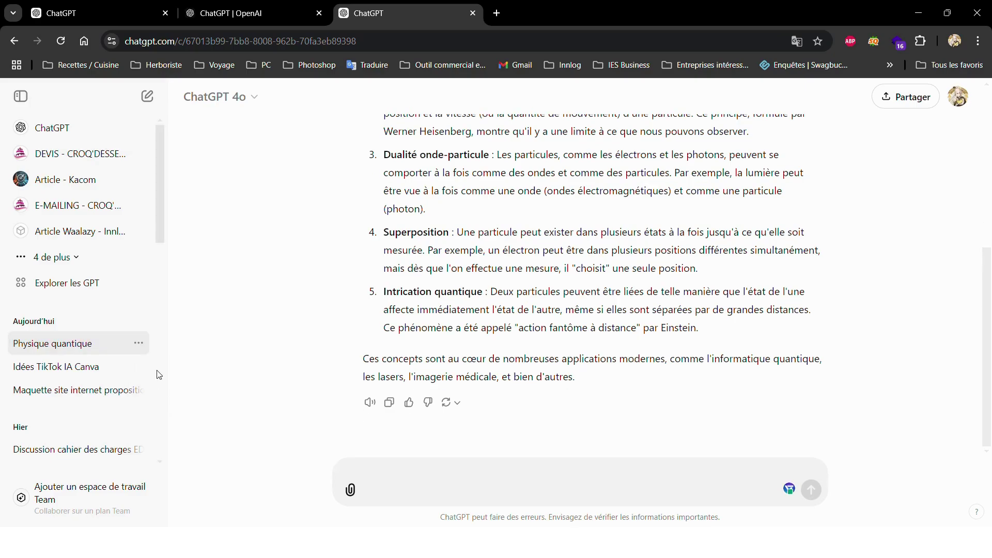
{"action": "left_click", "coordinate": [139, 344]}
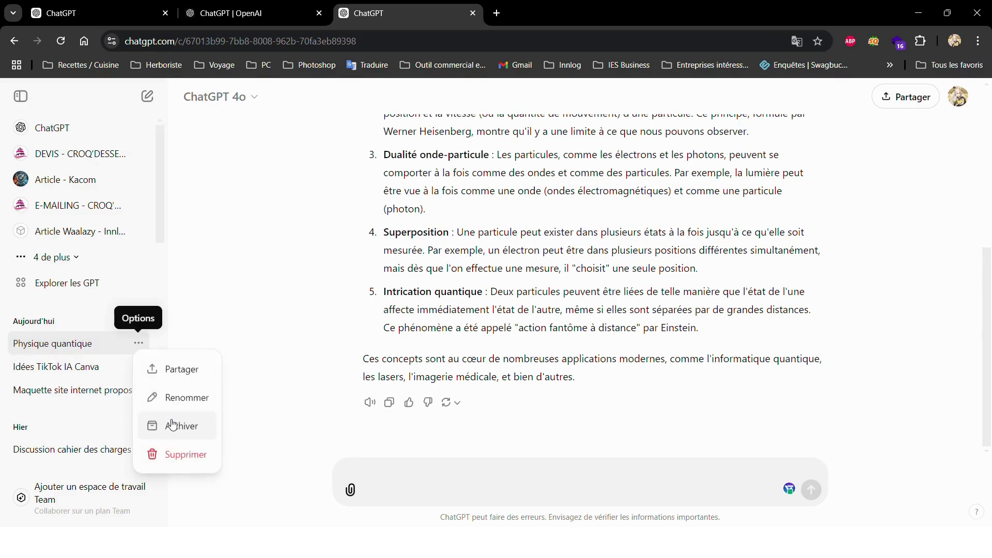
{"action": "left_click", "coordinate": [181, 454]}
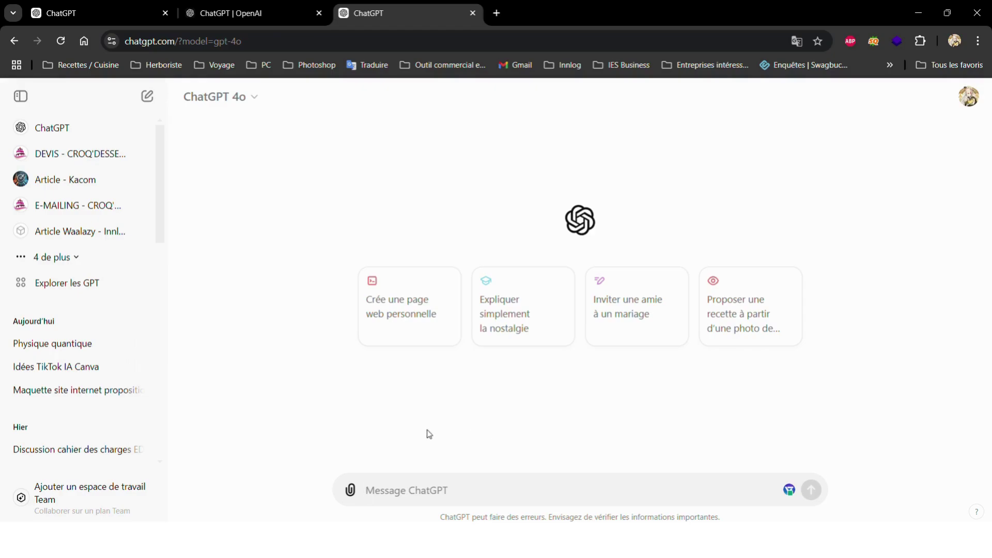
Turn on temporary chat mode (Chat éphémère) and read its privacy description
{"action": "left_click", "coordinate": [255, 103]}
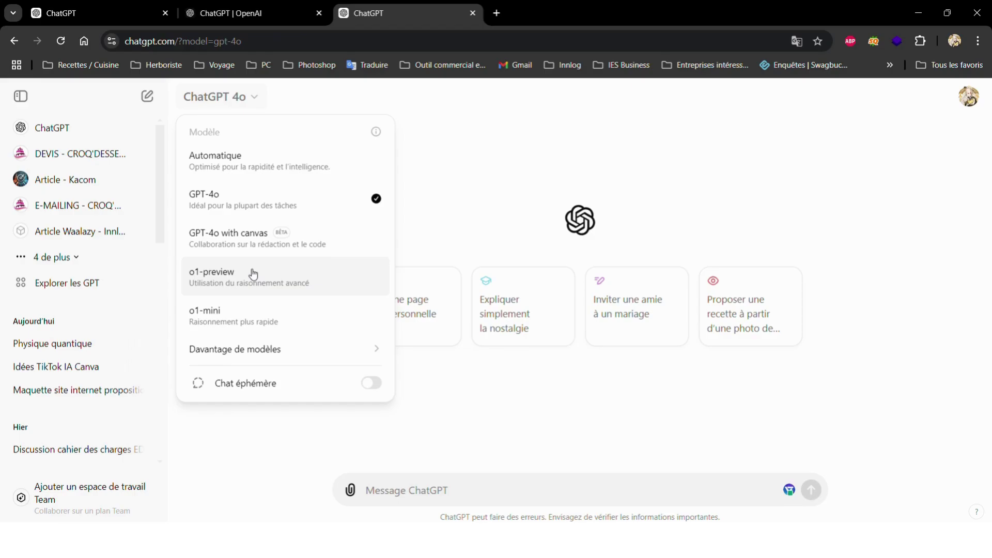
{"action": "mouse_move", "coordinate": [256, 356]}
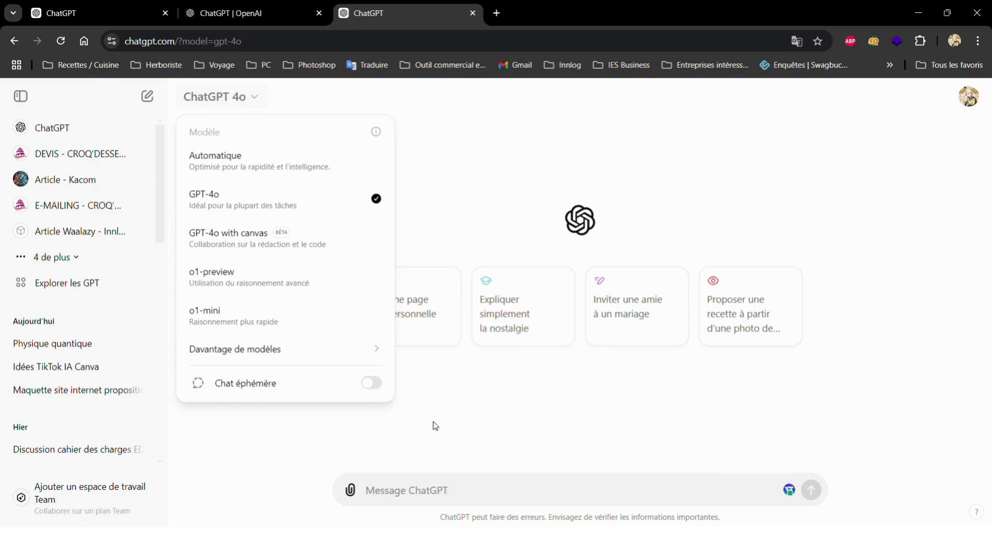
{"action": "left_click", "coordinate": [380, 389]}
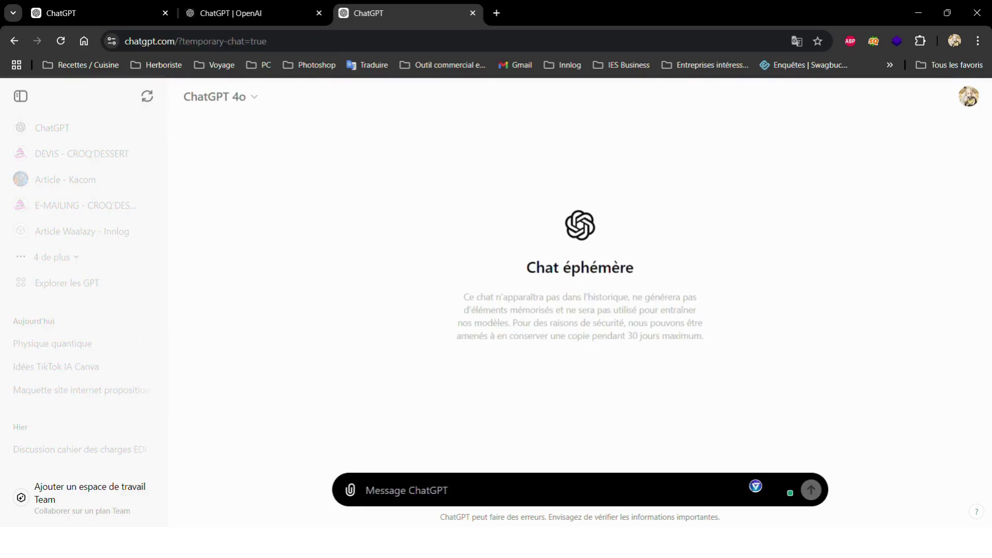
{"action": "left_click_drag", "start_coordinate": [464, 297], "coordinate": [636, 320]}
{"action": "left_click", "coordinate": [636, 362]}
Send the message "Corrige moi mes fautes : Je n'sais plas parlé" in the temporary chat
{"action": "type", "text": "Cod"}
{"action": "key", "text": "BackSpace"}
{"action": "key", "text": "BackSpace"}
{"action": "key", "text": "BackSpace"}
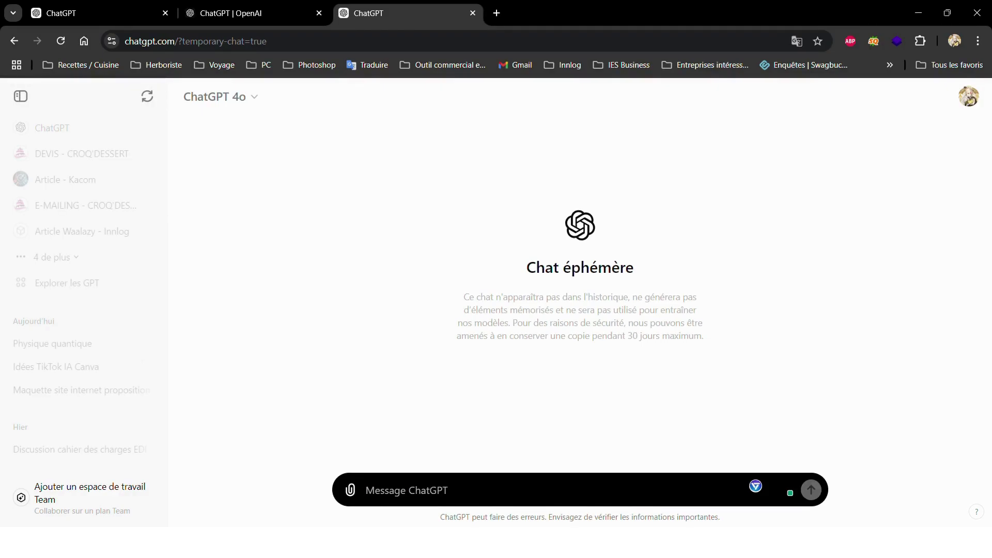
{"action": "type", "text": "Corrige"}
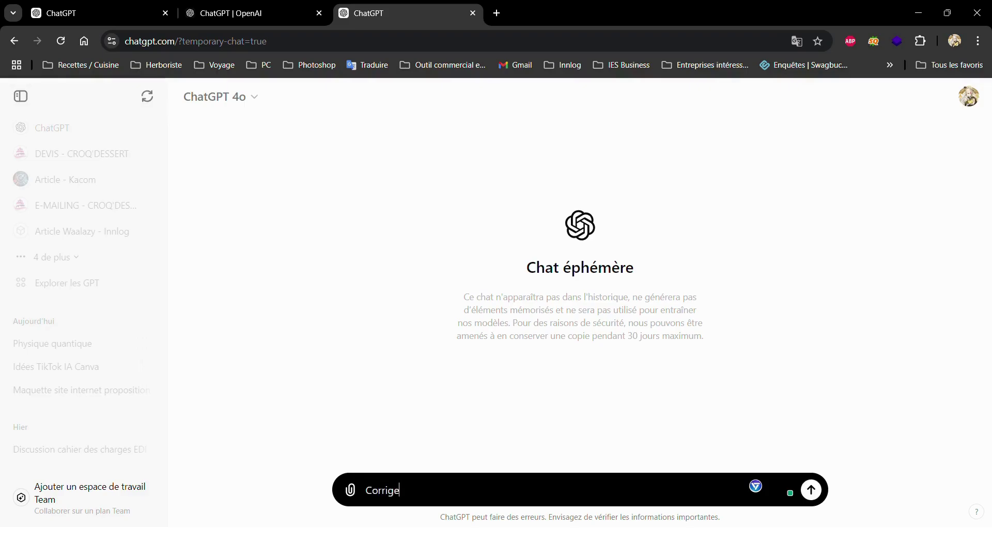
{"action": "type", "text": " moi mes faites"}
{"action": "key", "text": "BackSpace"}
{"action": "key", "text": "BackSpace"}
{"action": "key", "text": "BackSpace"}
{"action": "type", "text": "utes : Je n'sais pl"}
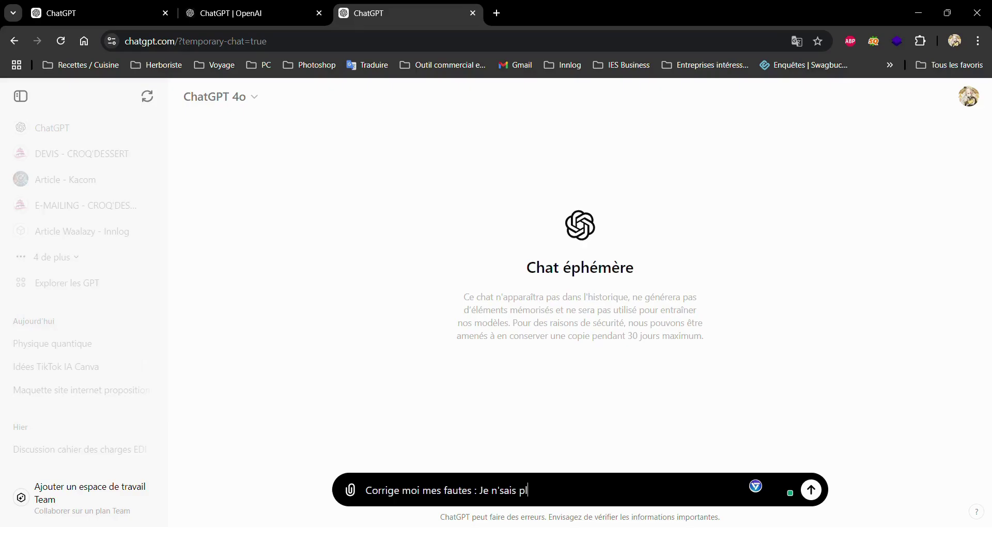
{"action": "type", "text": "as parlé"}
{"action": "key", "text": "Return"}
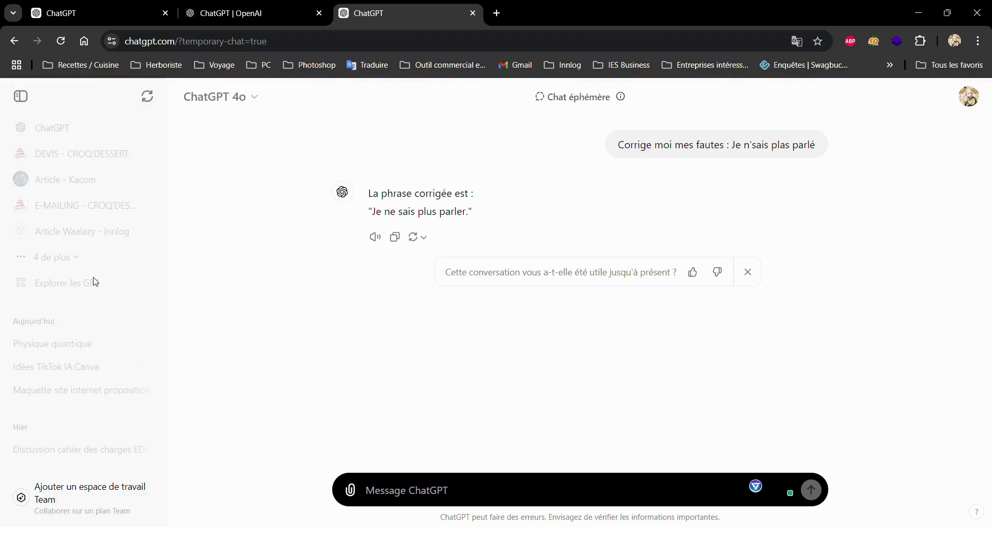
Clear the temporary chat and turn off the Chat éphémère mode
{"action": "left_click", "coordinate": [147, 96]}
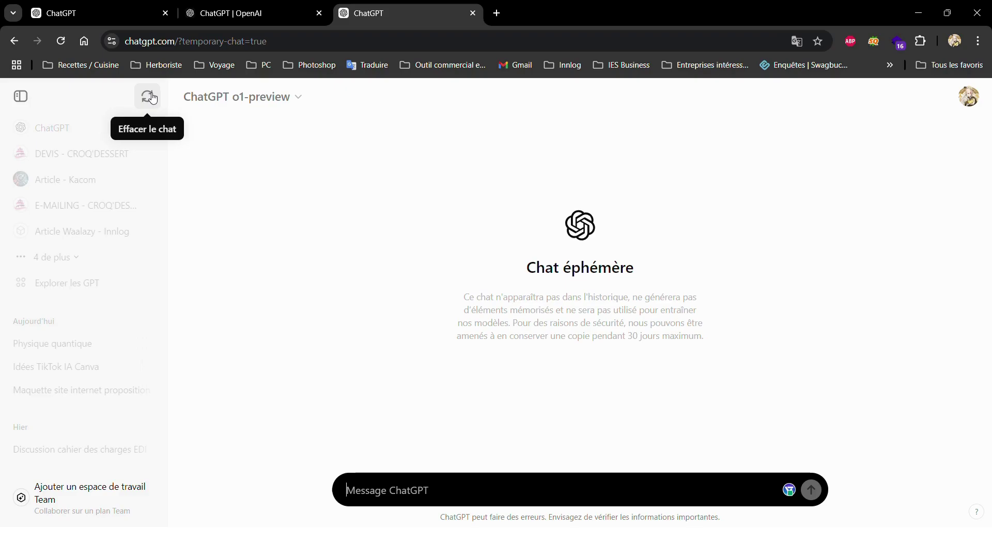
{"action": "left_click", "coordinate": [295, 97]}
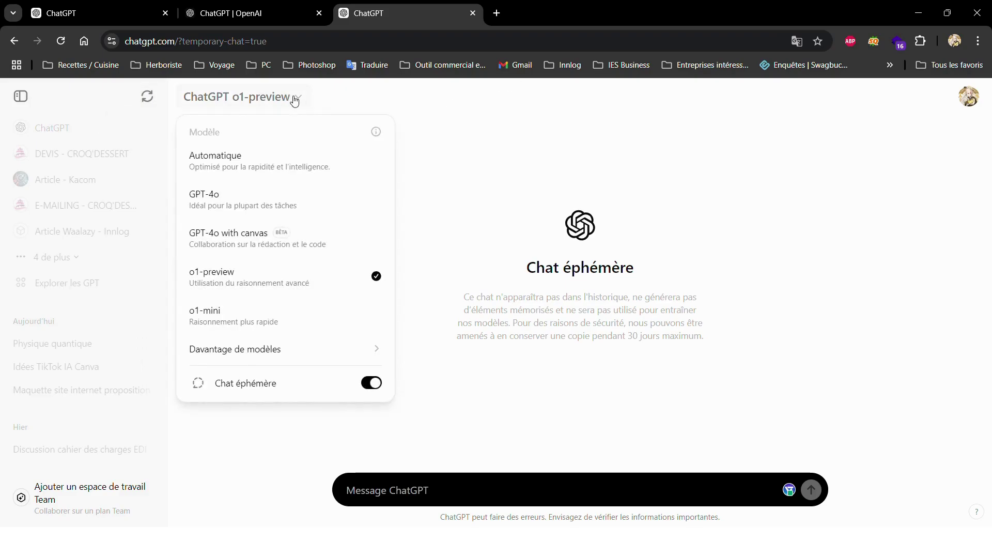
{"action": "left_click", "coordinate": [376, 387]}
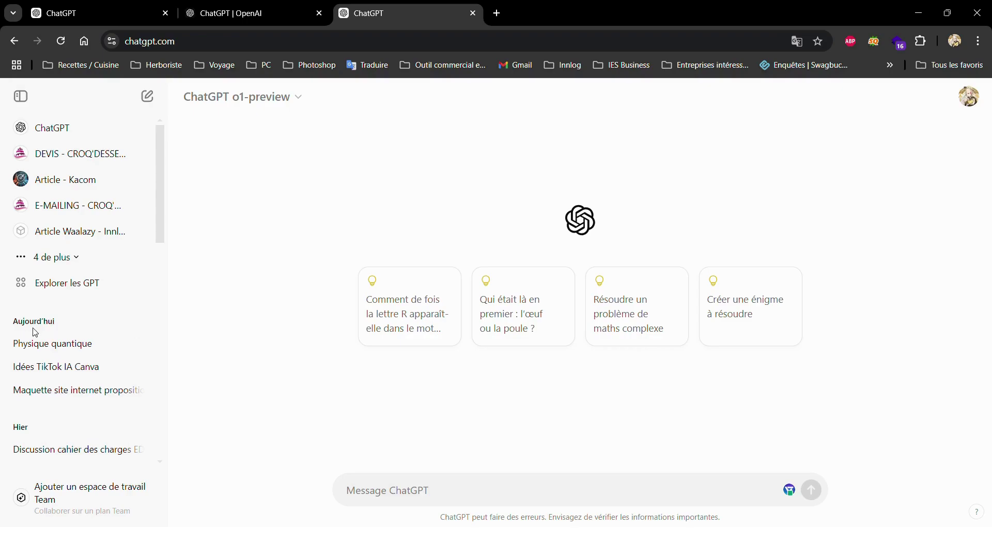
Switch the model to GPT-4o and send the request "Donne moi une équation très difficile"
{"action": "left_click", "coordinate": [304, 104]}
{"action": "left_click", "coordinate": [283, 196]}
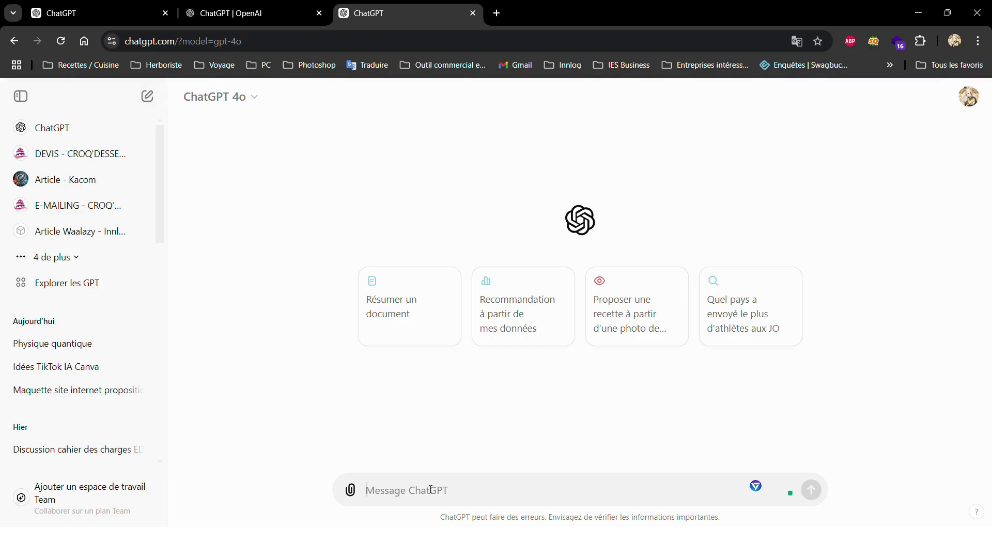
{"action": "type", "text": "Do"}
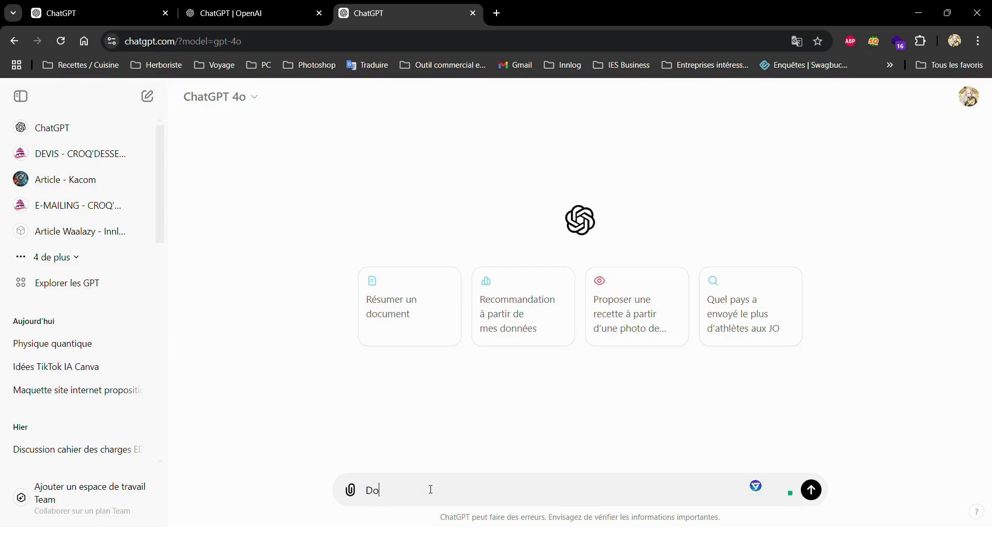
{"action": "type", "text": "nne moi une équation très difficial"}
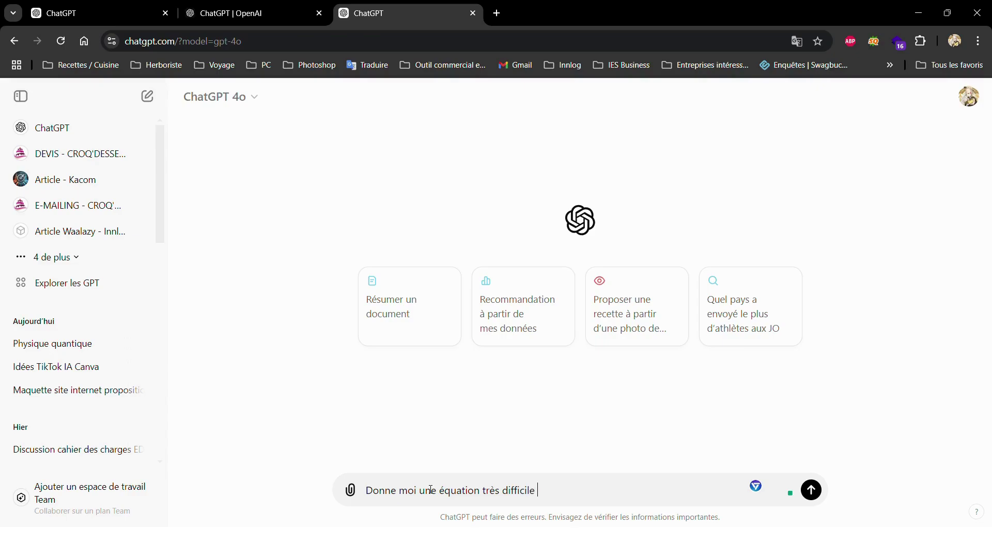
{"action": "key", "text": "Return"}
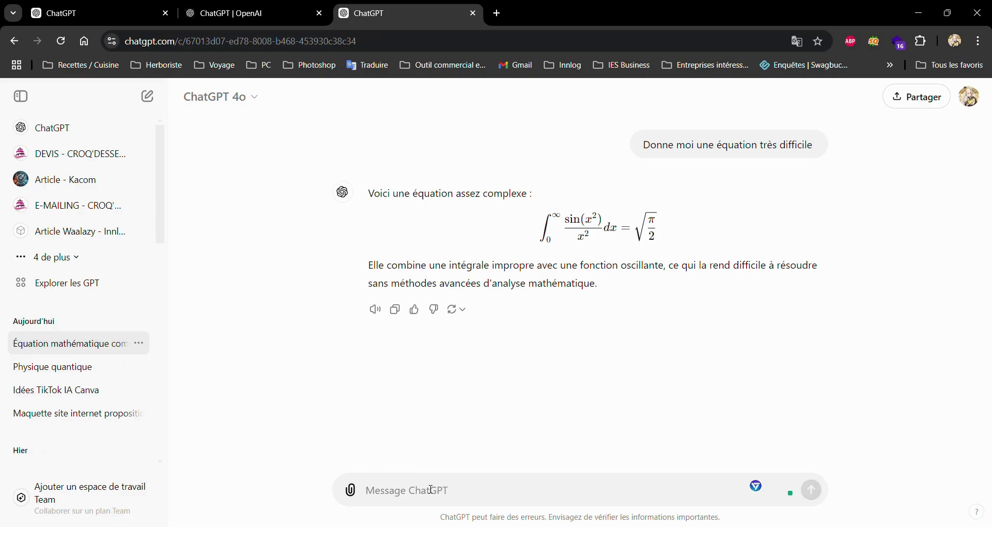
Review which models are available for regenerating the equation answer, including the additional ones
{"action": "left_click", "coordinate": [473, 313]}
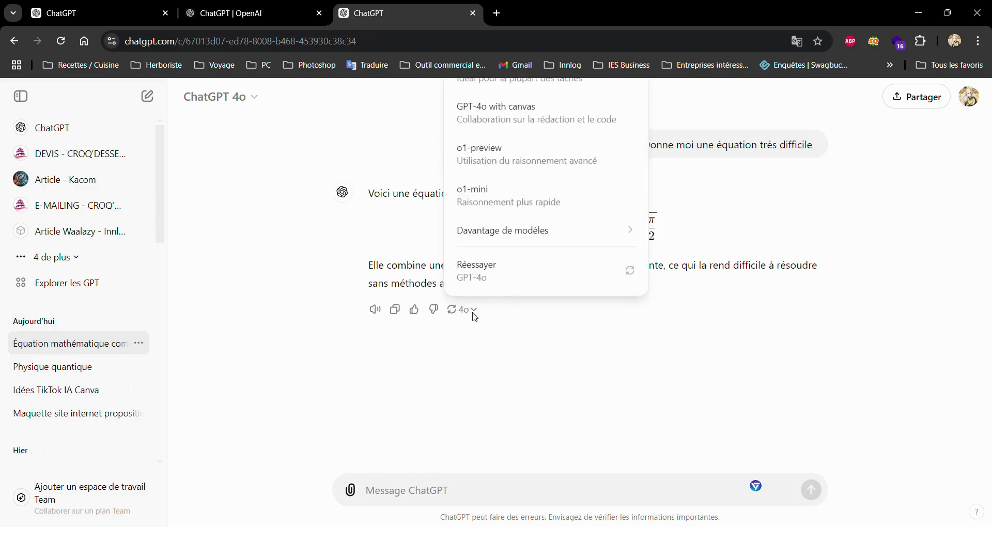
{"action": "mouse_move", "coordinate": [551, 228]}
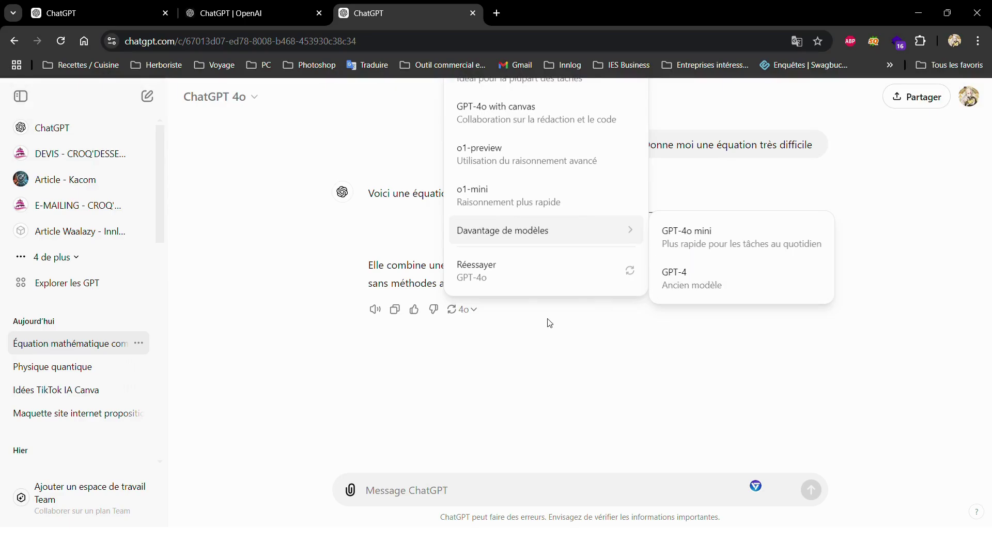
{"action": "left_click", "coordinate": [506, 354]}
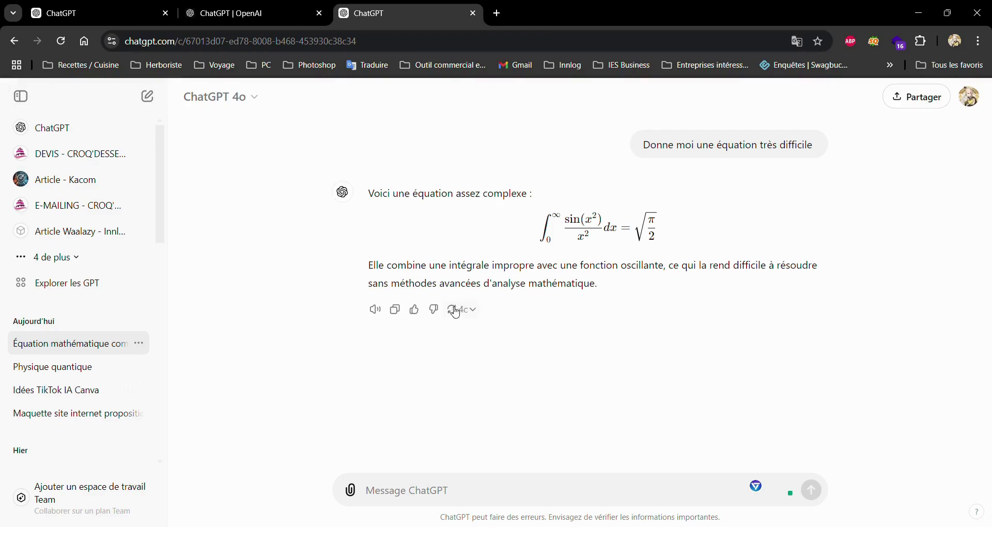
Switch the conversation to the o1-preview model, ask "Résout moi cette équation" and look through the solution
{"action": "left_click", "coordinate": [238, 95]}
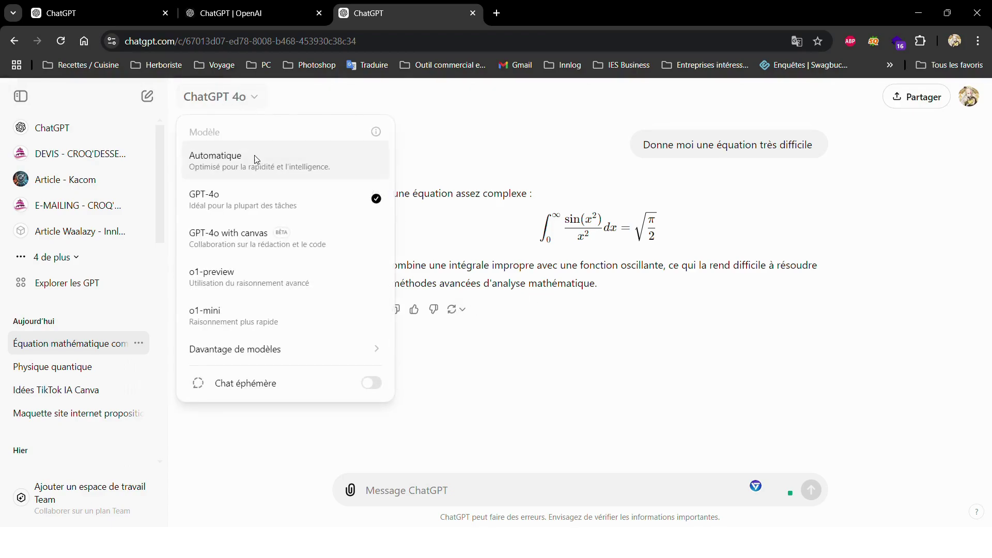
{"action": "left_click", "coordinate": [279, 290]}
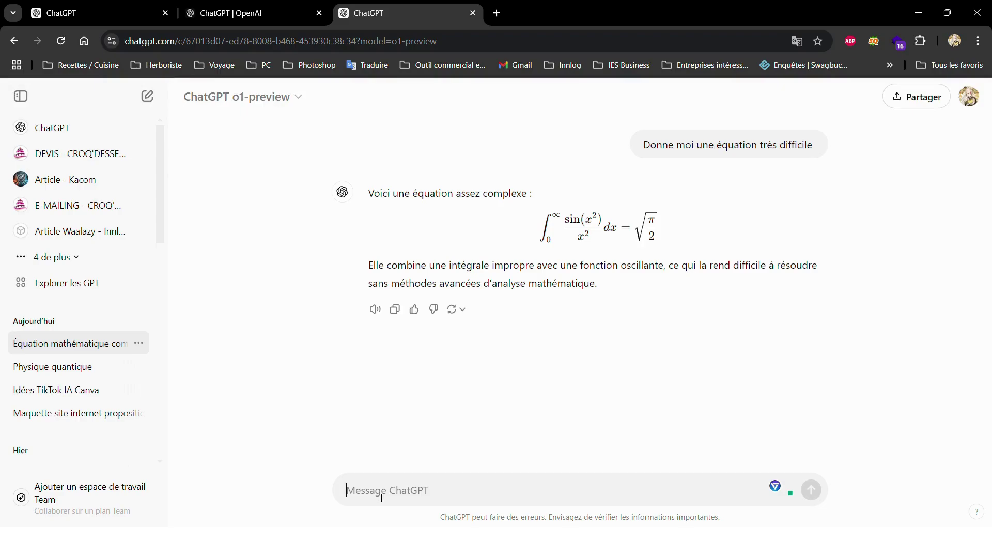
{"action": "type", "text": "Résout moi"}
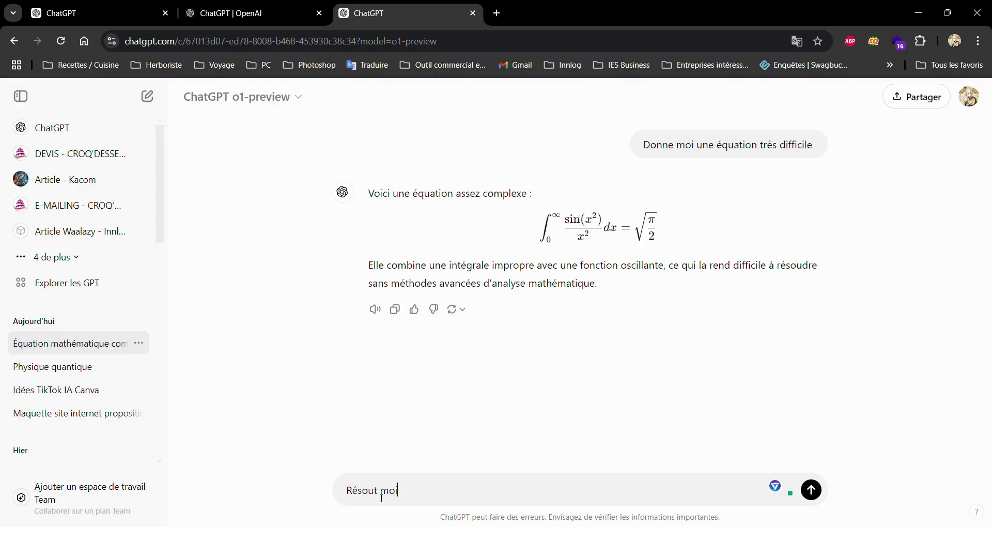
{"action": "type", "text": " cette équat"}
{"action": "key", "text": "Return"}
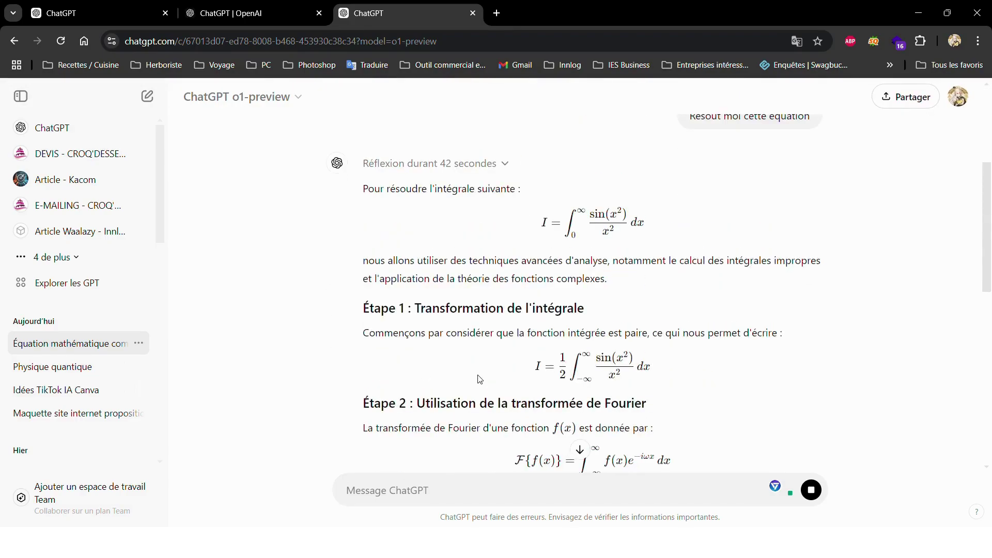
{"action": "scroll", "coordinate": [479, 380], "scroll_direction": "down", "scroll_amount": 4}
{"action": "scroll", "coordinate": [480, 379], "scroll_direction": "down", "scroll_amount": 3}
{"action": "scroll", "coordinate": [480, 380], "scroll_direction": "up", "scroll_amount": 7}
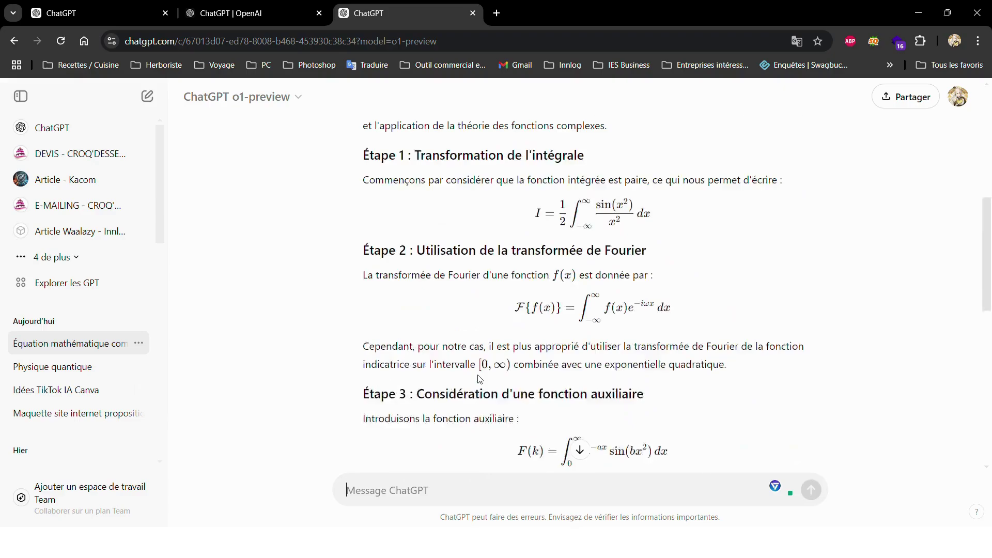
Expand the o1-preview answer's "Réflexion durant 42 secondes" section and read through its reasoning stages
{"action": "scroll", "coordinate": [483, 380], "scroll_direction": "up", "scroll_amount": 2}
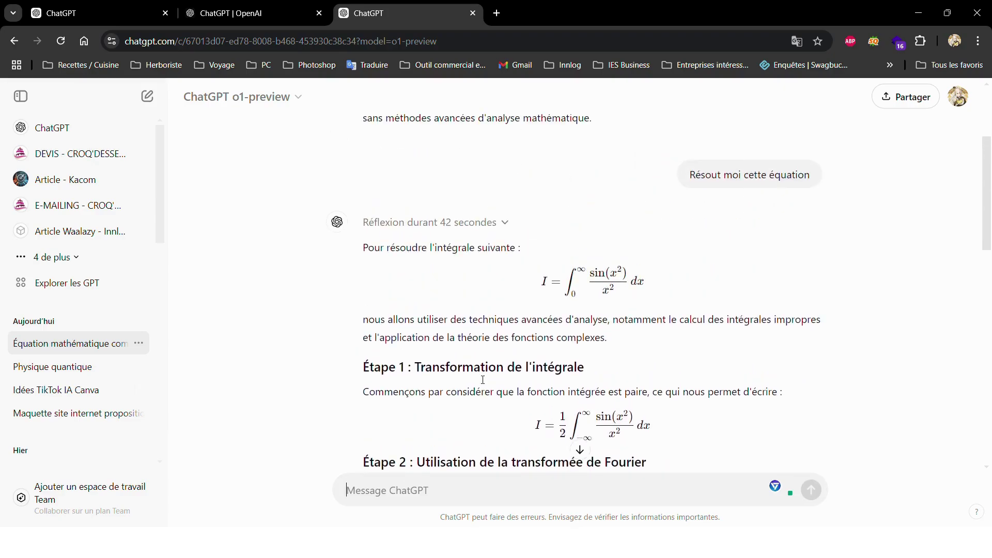
{"action": "left_click", "coordinate": [505, 223]}
{"action": "scroll", "coordinate": [535, 299], "scroll_direction": "down", "scroll_amount": 1}
{"action": "scroll", "coordinate": [534, 299], "scroll_direction": "down", "scroll_amount": 1}
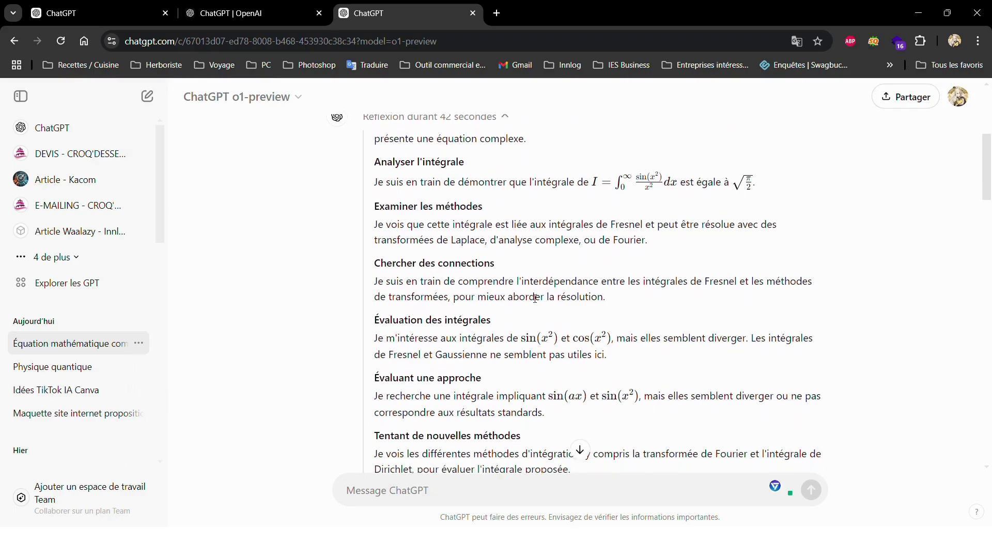
{"action": "scroll", "coordinate": [535, 298], "scroll_direction": "down", "scroll_amount": 1}
{"action": "scroll", "coordinate": [530, 298], "scroll_direction": "down", "scroll_amount": 3}
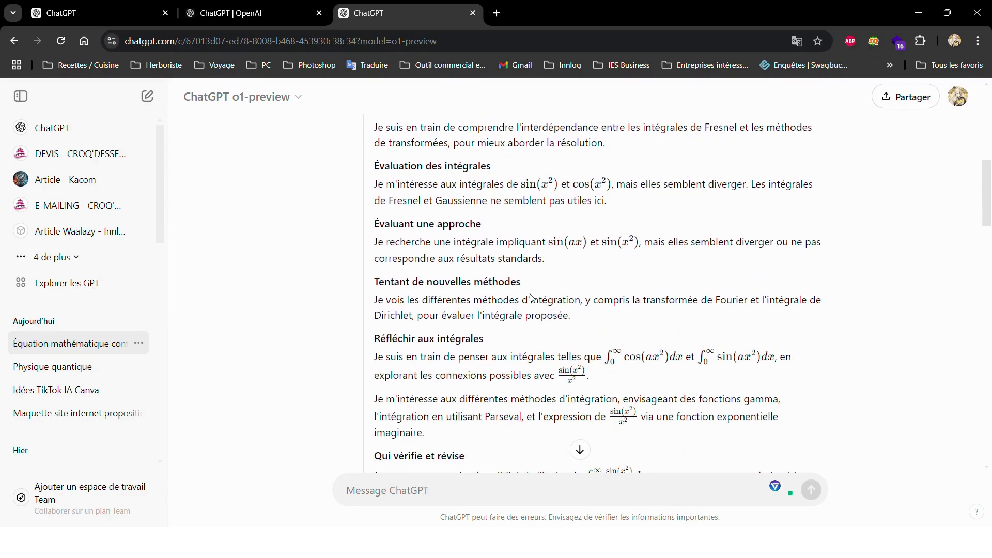
{"action": "scroll", "coordinate": [530, 298], "scroll_direction": "down", "scroll_amount": 3}
{"action": "scroll", "coordinate": [532, 298], "scroll_direction": "down", "scroll_amount": 5}
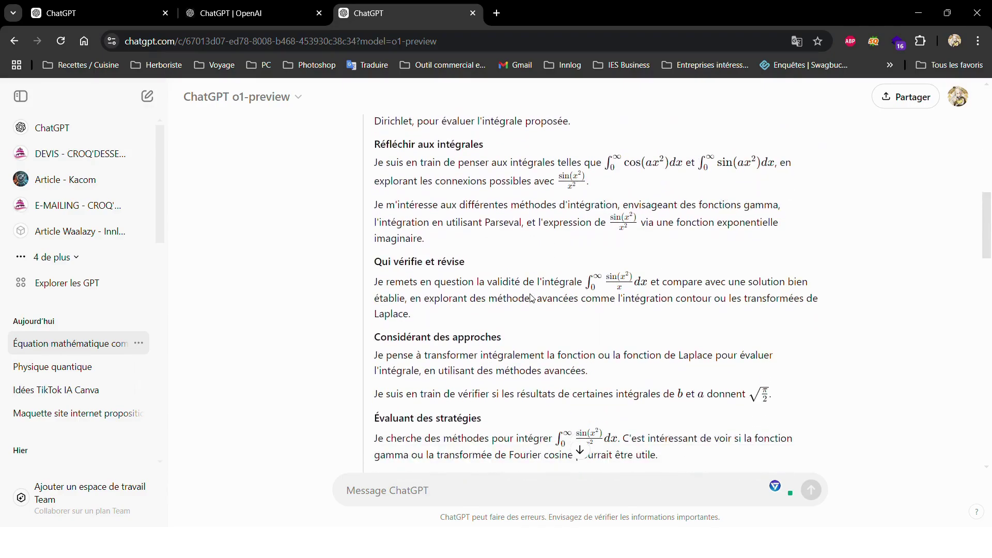
{"action": "scroll", "coordinate": [535, 298], "scroll_direction": "down", "scroll_amount": 3}
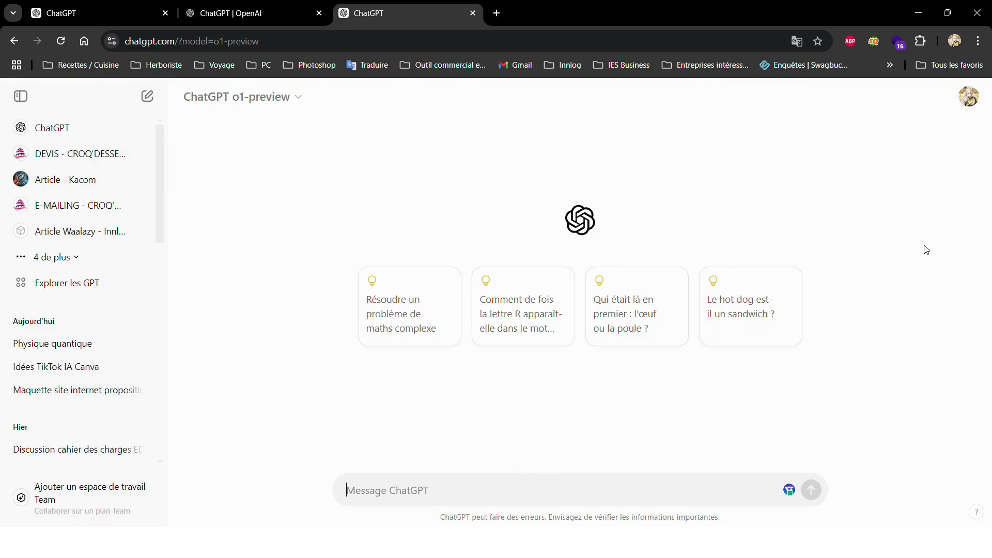
Open the Paramètres and review the general options for language, archived chats and deleting all chats, then leave them
{"action": "left_click", "coordinate": [969, 98]}
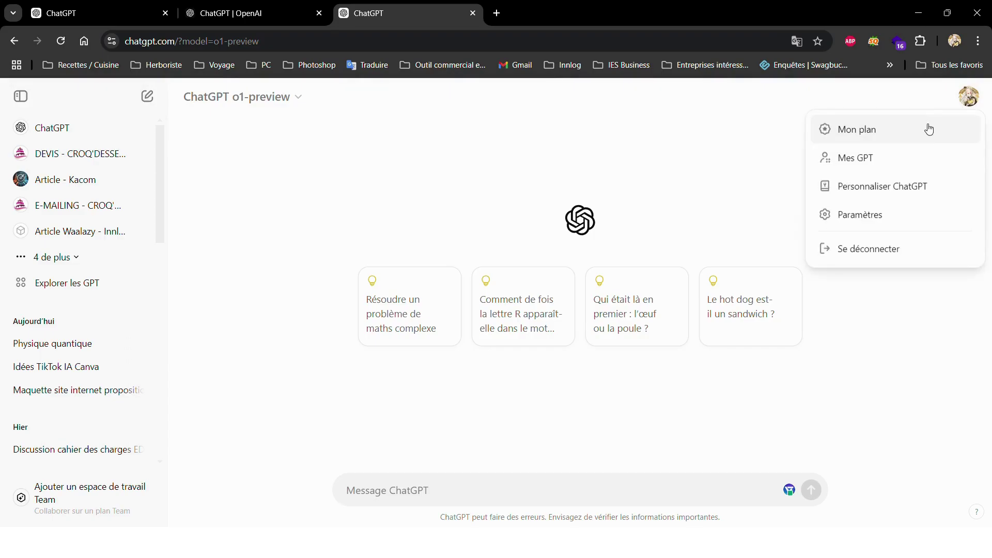
{"action": "left_click", "coordinate": [893, 214]}
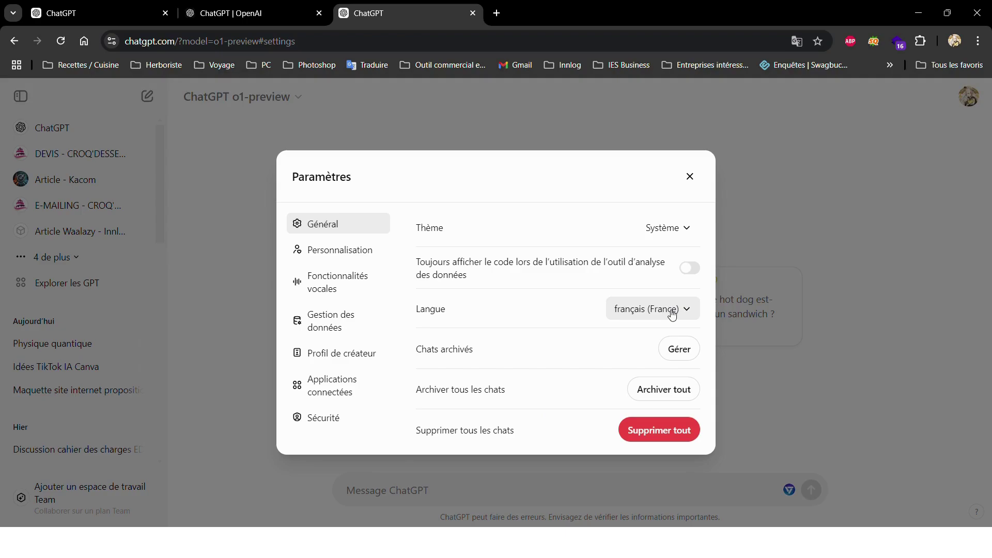
{"action": "left_click_drag", "start_coordinate": [422, 353], "coordinate": [480, 351]}
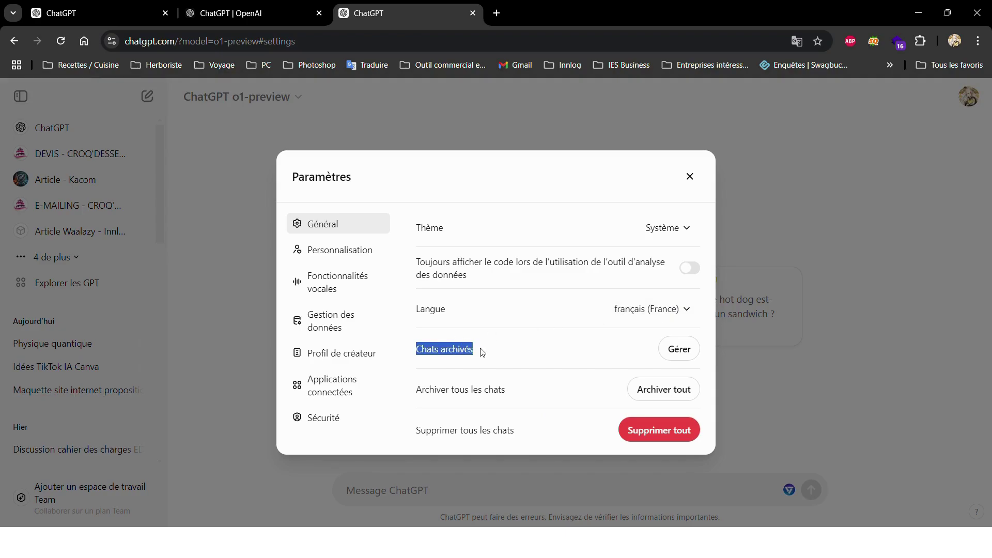
{"action": "left_click", "coordinate": [455, 378]}
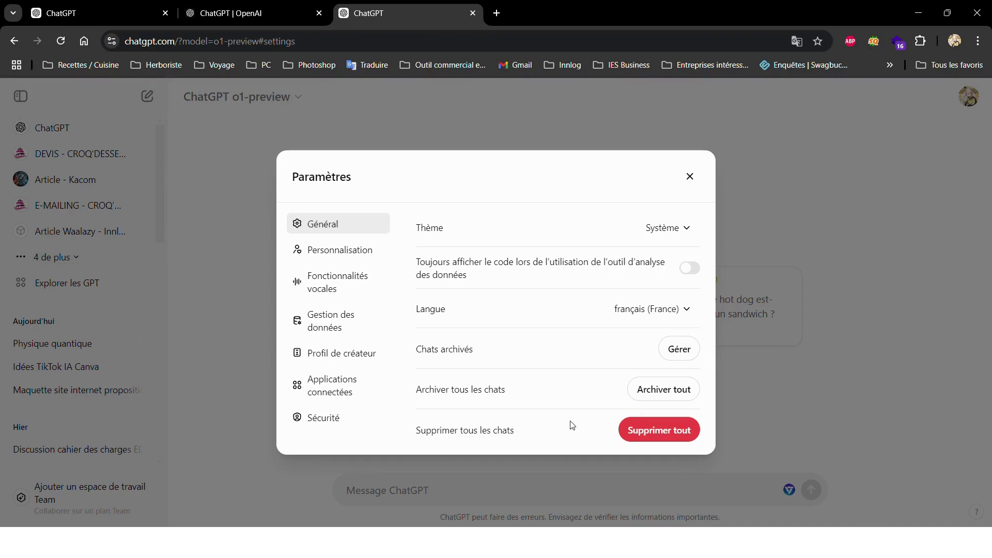
{"action": "left_click_drag", "start_coordinate": [426, 430], "coordinate": [507, 431]}
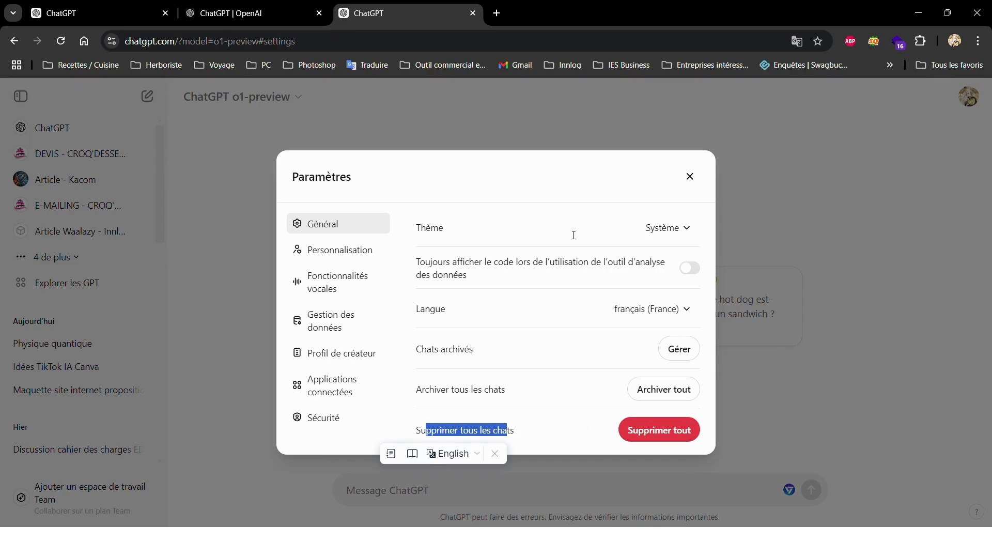
{"action": "key", "text": "ctrl+w"}
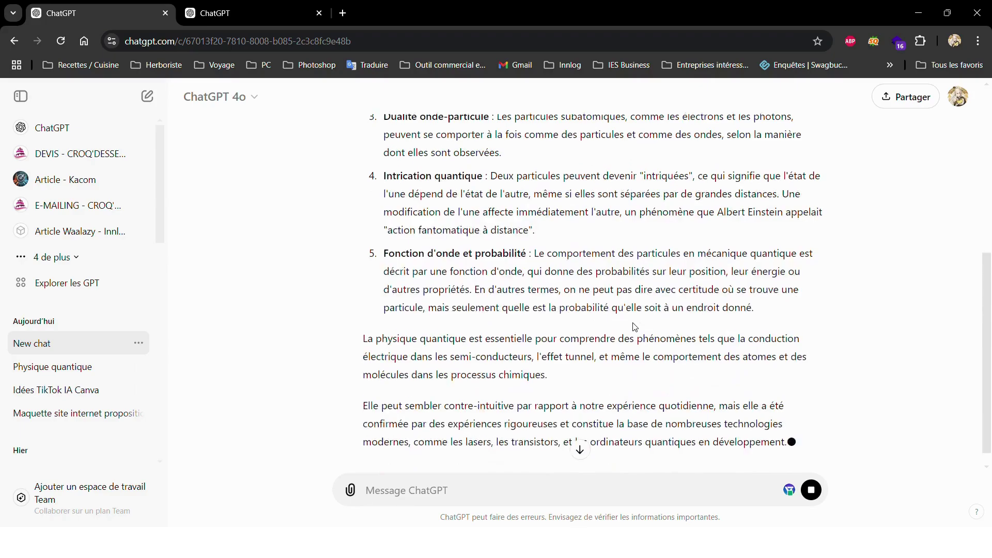
Quote the whole quantum physics answer in a reply and enter "Reposer une question dessus" as the message
{"action": "scroll", "coordinate": [635, 327], "scroll_direction": "up", "scroll_amount": 5}
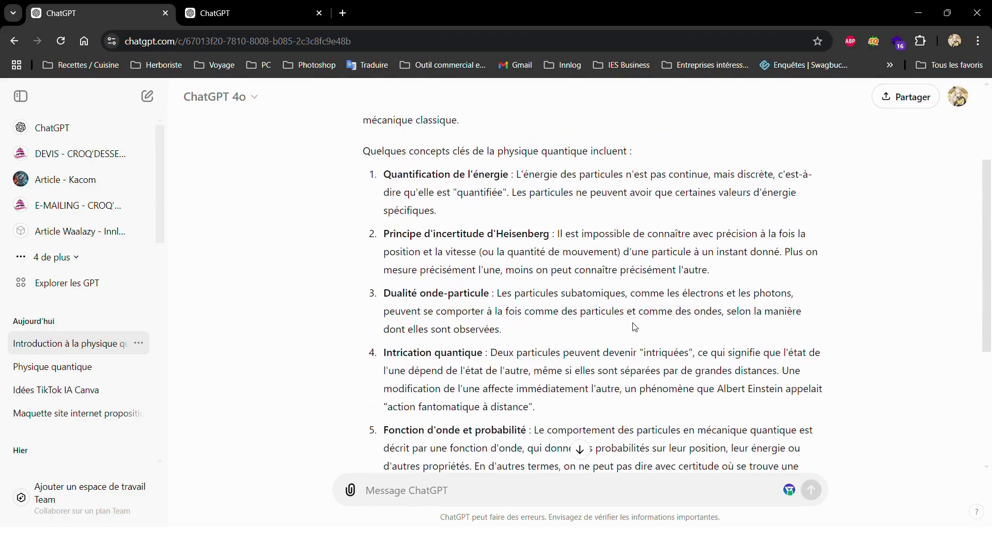
{"action": "scroll", "coordinate": [635, 327], "scroll_direction": "up", "scroll_amount": 3}
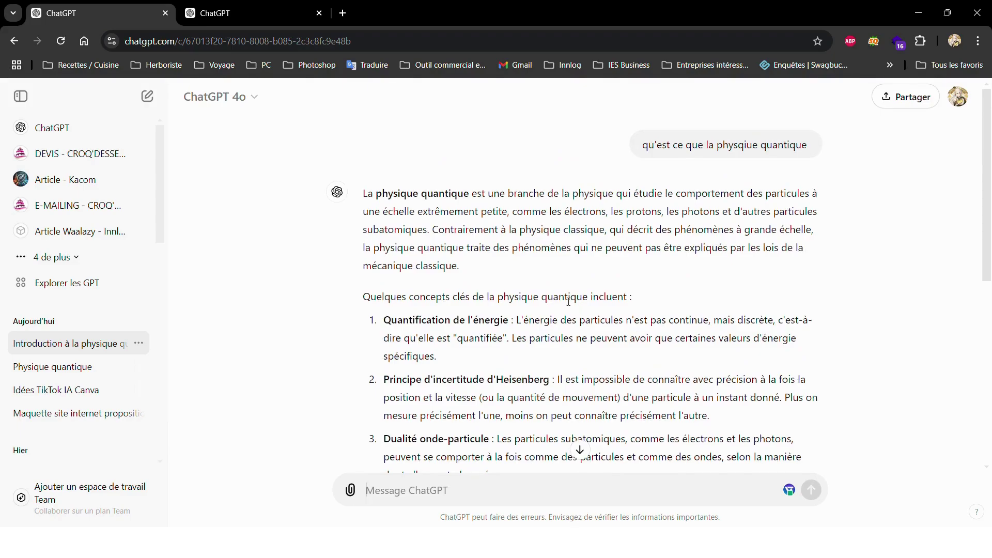
{"action": "scroll", "coordinate": [553, 280], "scroll_direction": "up", "scroll_amount": 1}
{"action": "scroll", "coordinate": [552, 280], "scroll_direction": "down", "scroll_amount": 3}
{"action": "scroll", "coordinate": [553, 280], "scroll_direction": "down", "scroll_amount": 5}
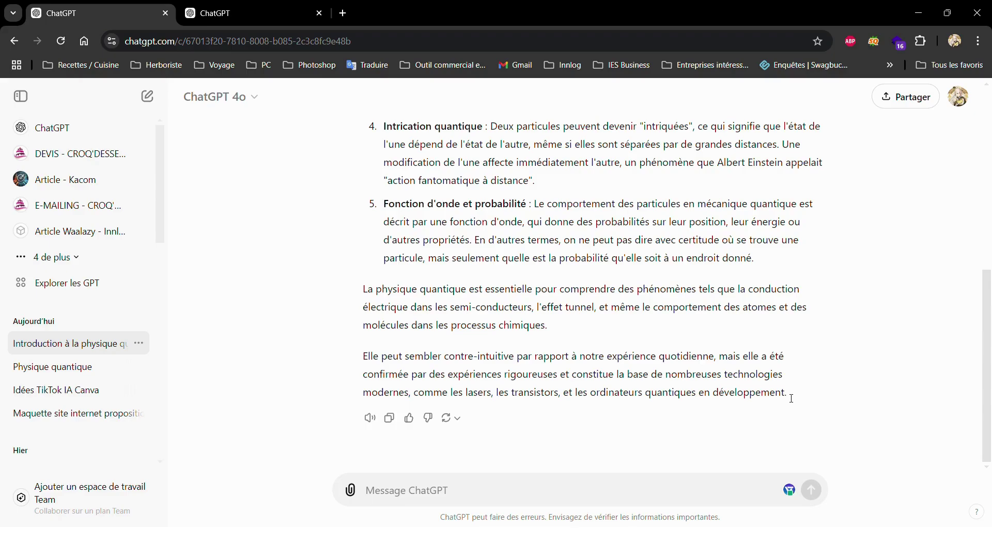
{"action": "left_click_drag", "start_coordinate": [787, 393], "coordinate": [383, 179]}
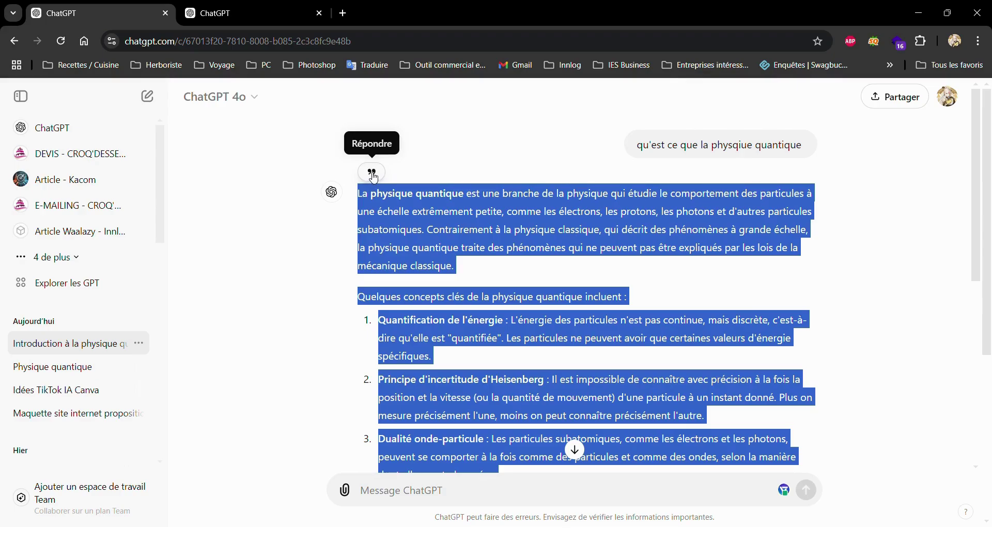
{"action": "left_click", "coordinate": [372, 172]}
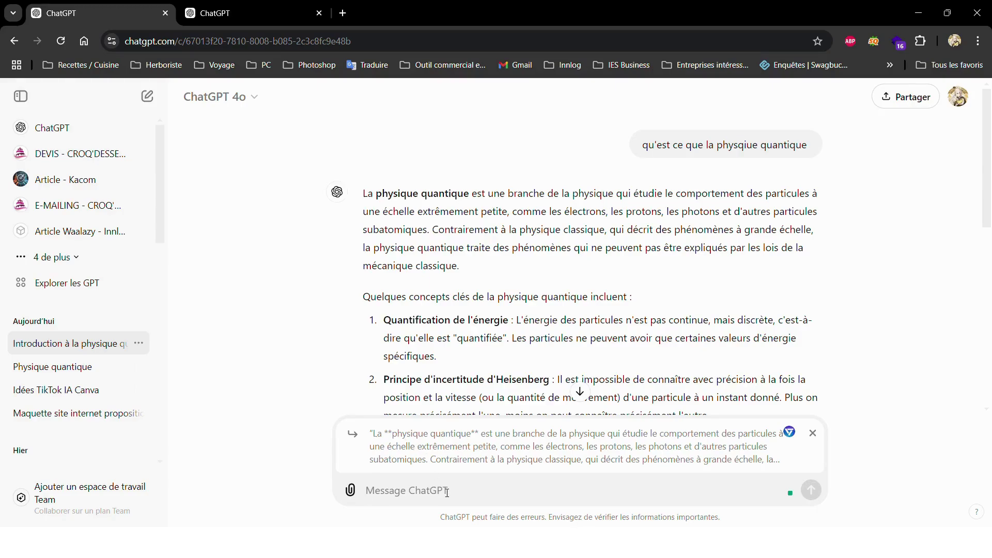
{"action": "type", "text": "Reposer une question dessus"}
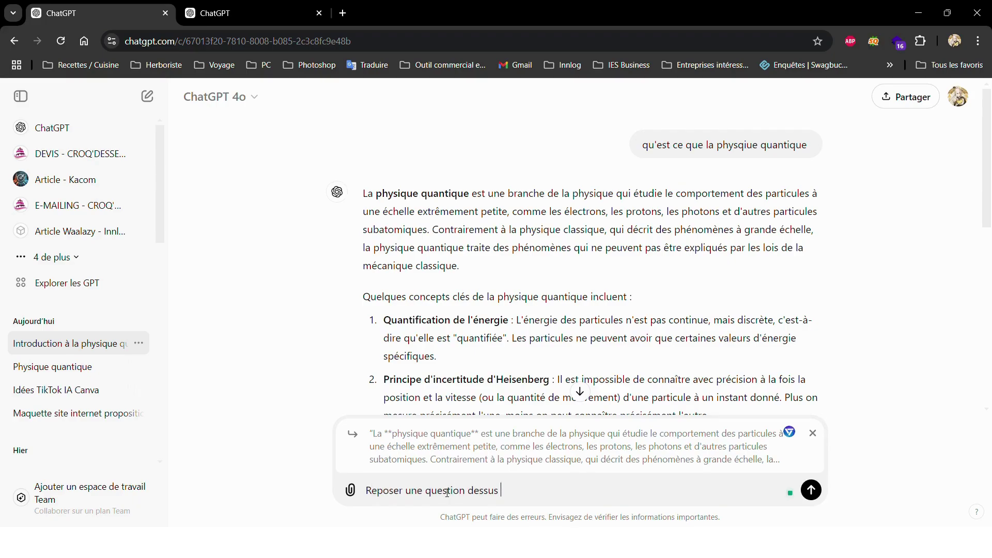
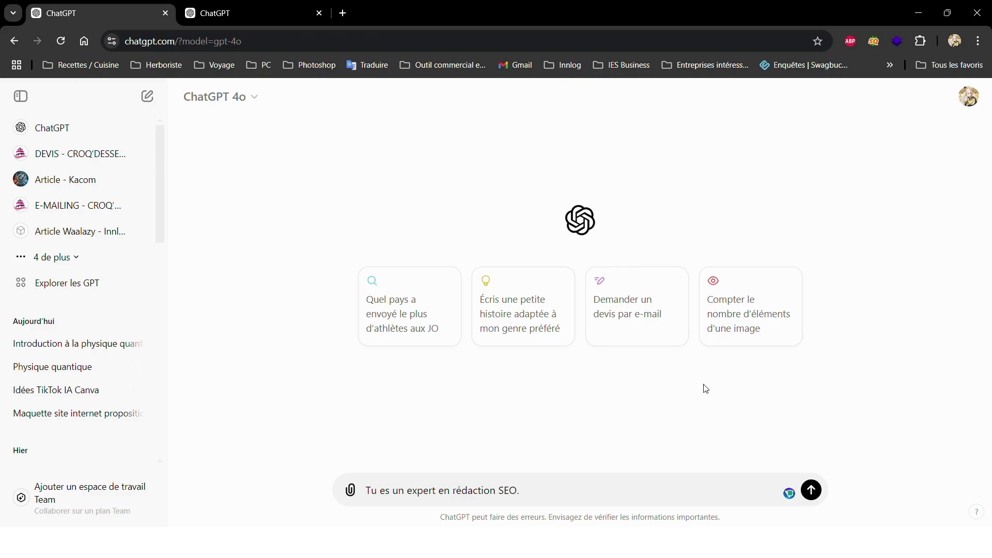
Add to the prompt "Tu travailles pour l'entreprise Kacom qui est une entreprise spécialisée dans les formations d'intelligence artificielle notamment sur Chat GPT"
{"action": "type", "text": ". Tu travailles pour l'entreprise"}
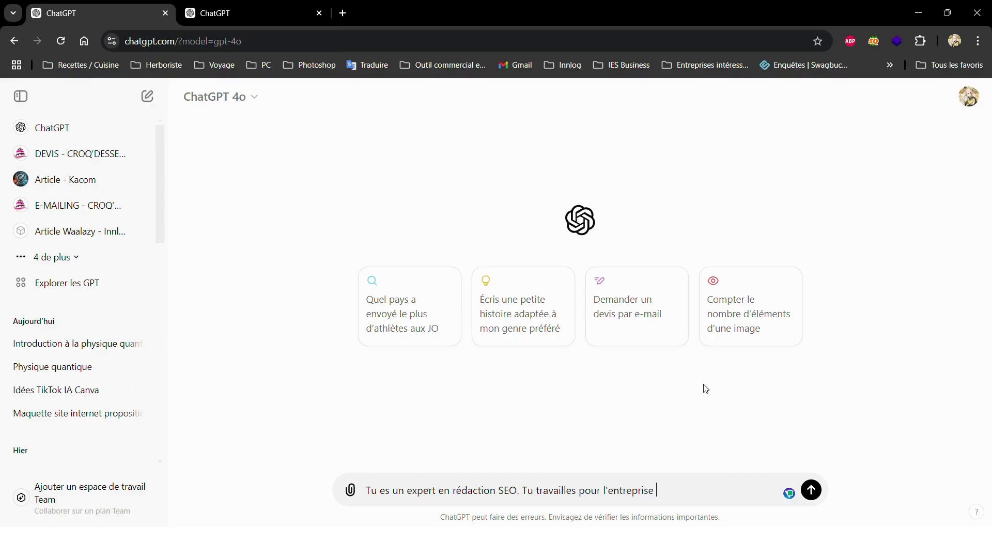
{"action": "type", "text": " Kacom qui est une entreprise"}
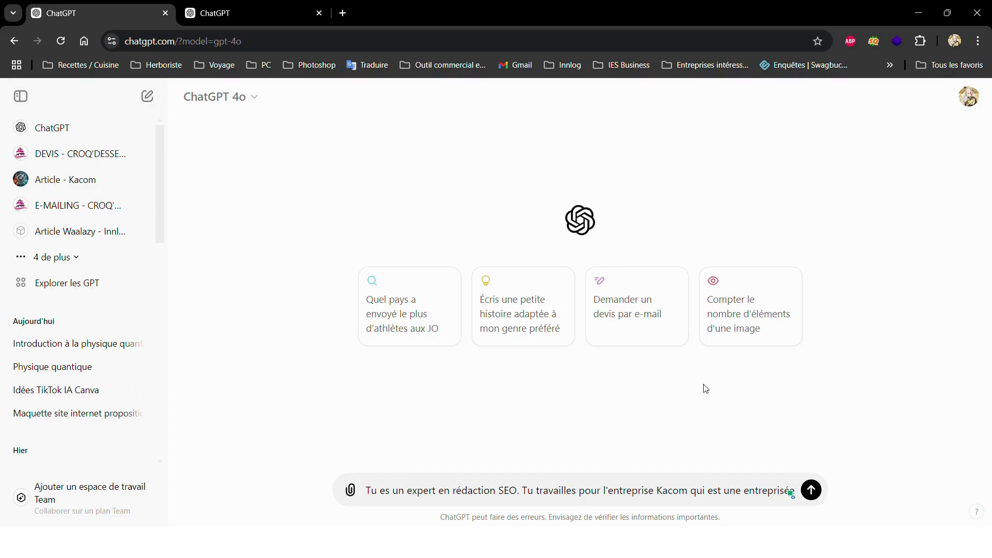
{"action": "key", "text": "BackSpace"}
{"action": "type", "text": "e spéci"}
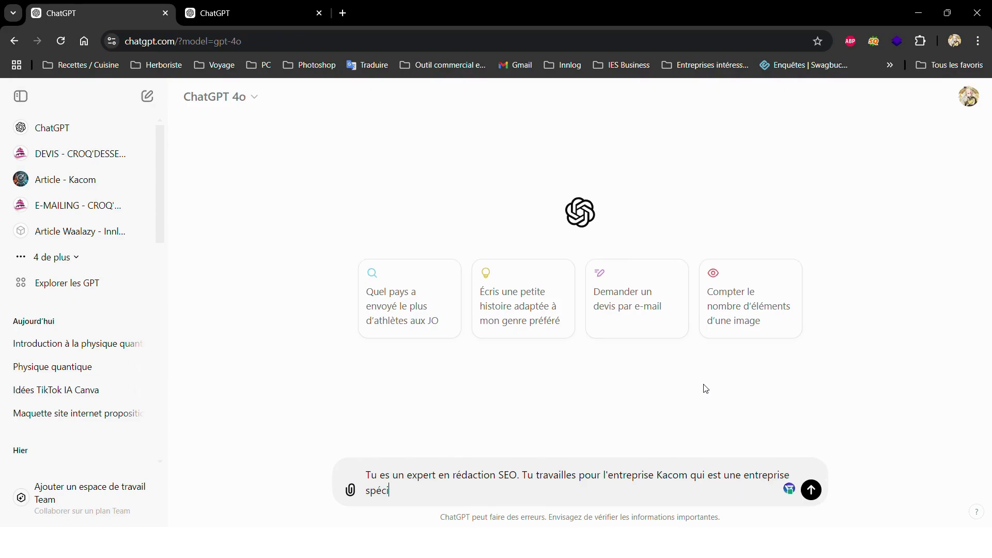
{"action": "type", "text": "alisée dans les formation s"}
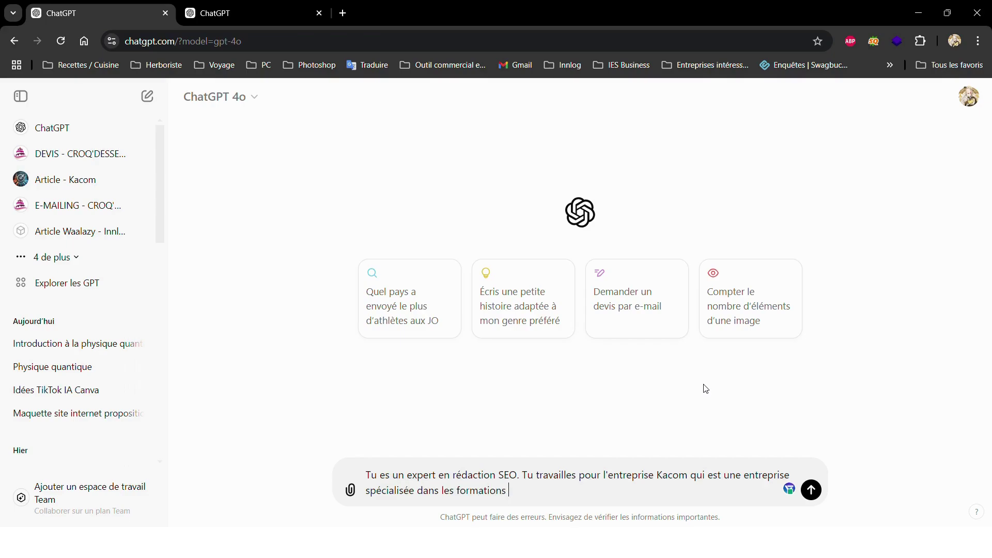
{"action": "type", "text": "d'intelligence artific"}
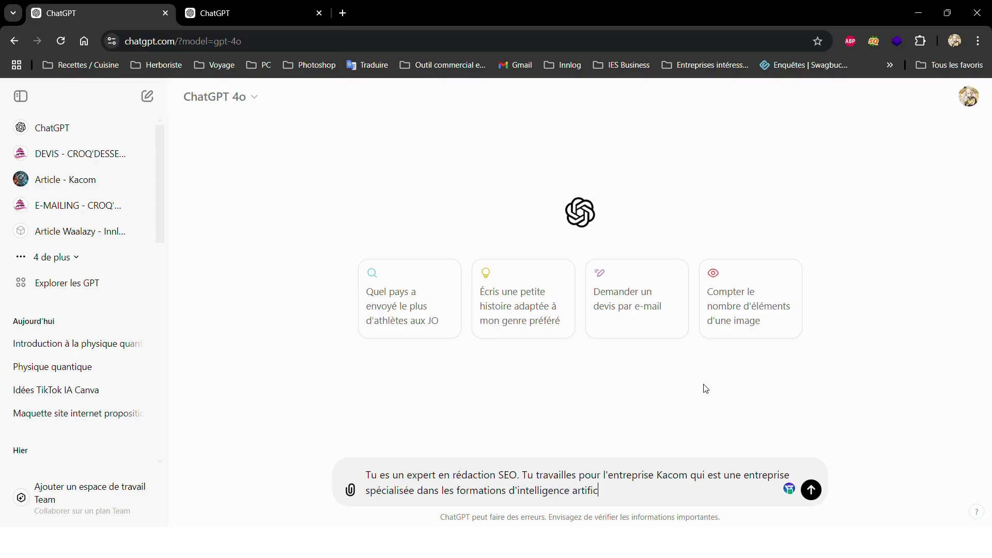
{"action": "type", "text": "ielle notamment sur Chat "}
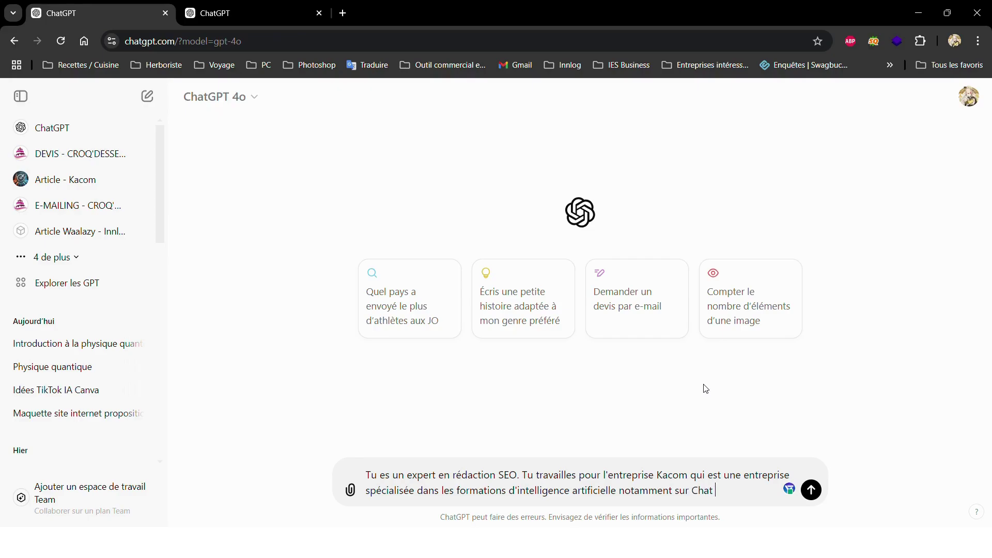
{"action": "type", "text": "GPt"}
{"action": "key", "text": "BackSpace"}
Continue the prompt with "Tu devras me créer un article de blog avec 800 mots et le mot clé principal "Chat GPT""
{"action": "type", "text": "T. Tu devras me créer u"}
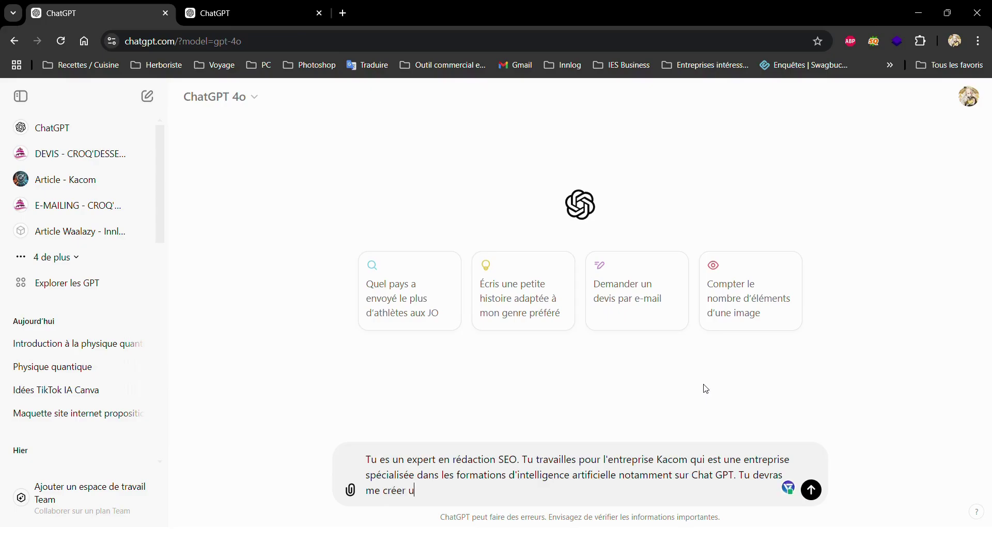
{"action": "type", "text": "n article de blog"}
{"action": "type", "text": "avec 800 mo"}
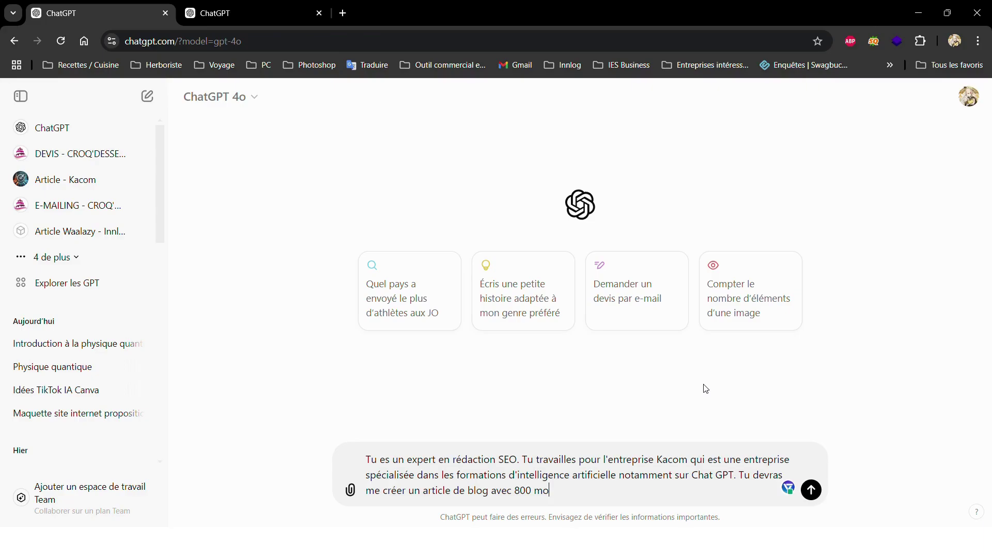
{"action": "type", "text": "ts et le mot clé principal \""}
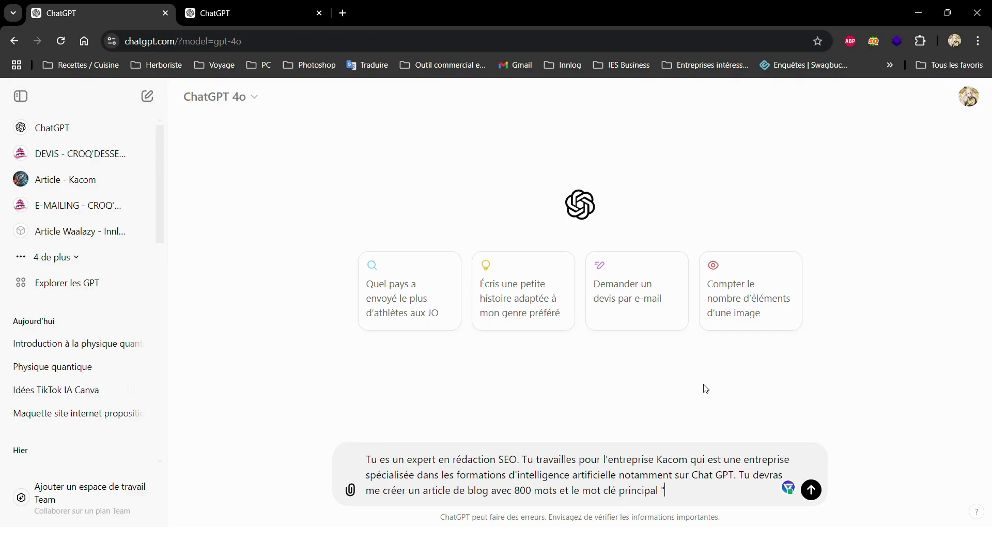
{"action": "type", "text": "Chat GPT\" qui devra appa"}
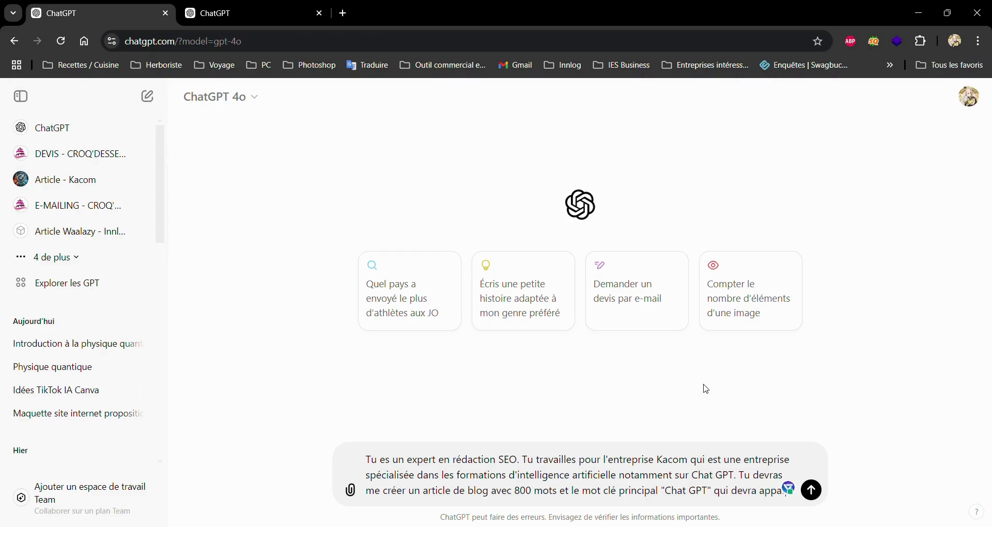
Specify in the prompt that the keyword must "apparaître dans le H1 et dans certains H2 mais aussi dans le premier paragraphe"
{"action": "type", "text": "raître dan"}
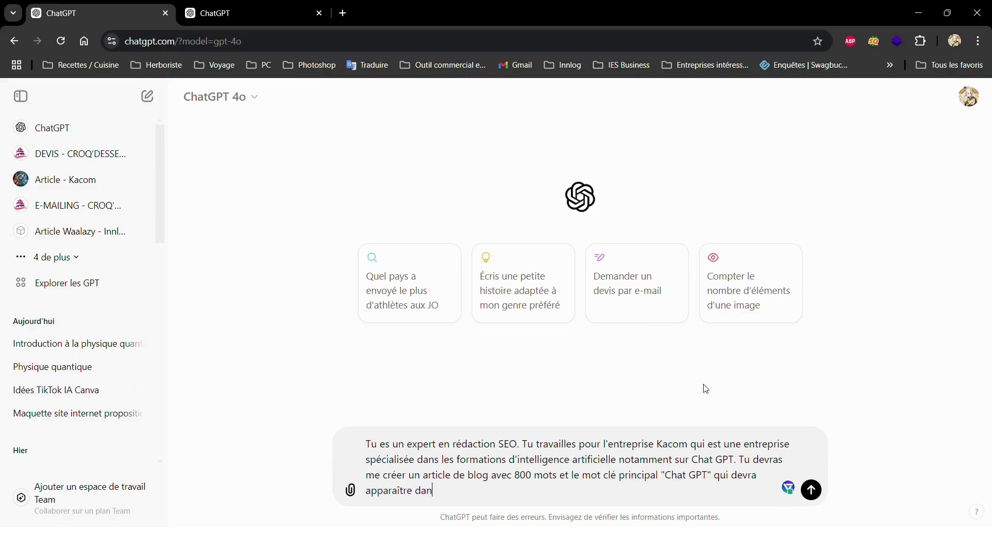
{"action": "type", "text": "s le H1 et dans certains H2"}
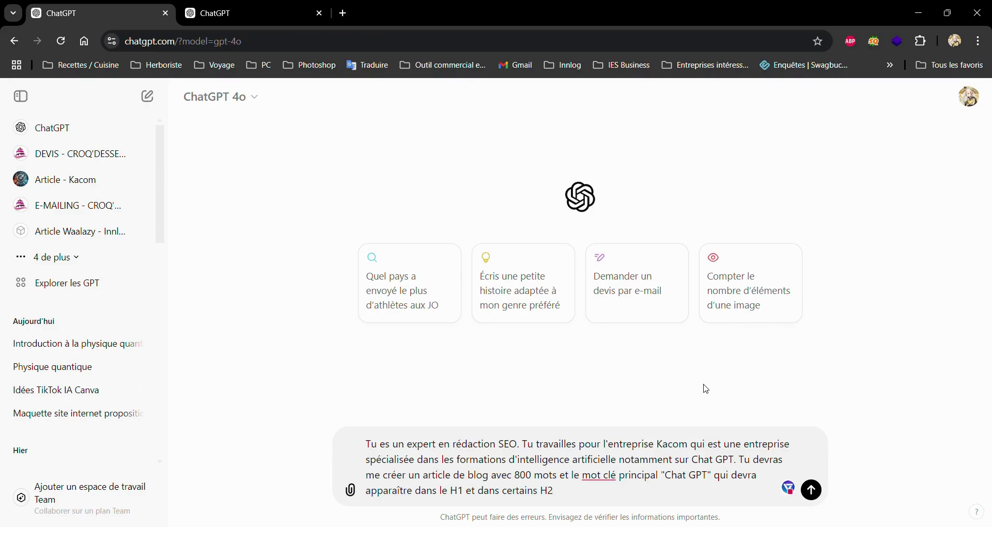
{"action": "type", "text": " mais aussi dans le premier paragra"}
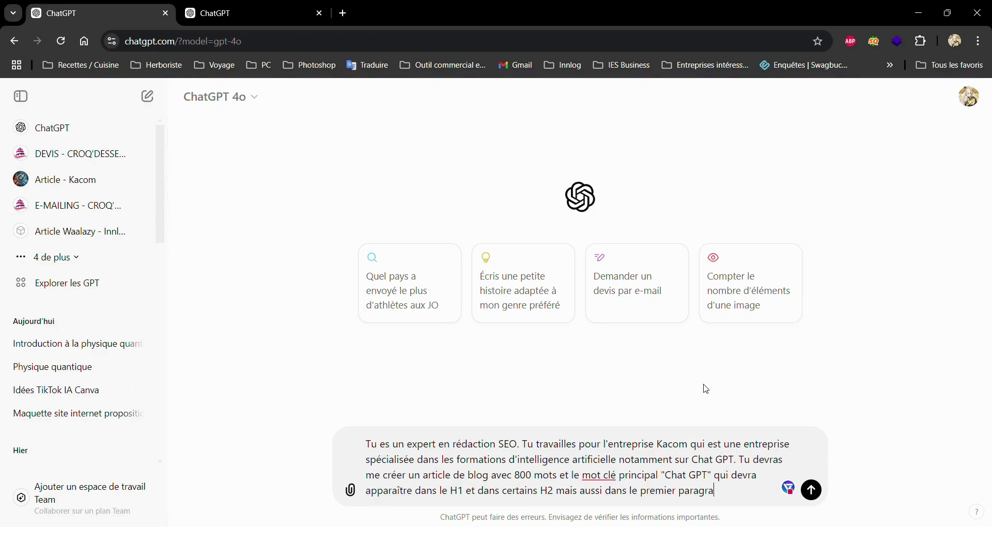
{"action": "type", "text": "phe."}
Add to the prompt "Je souhaite que tu adopte un ton comme l'entreprise Waalaxy"
{"action": "type", "text": "Je souhaite que tu "}
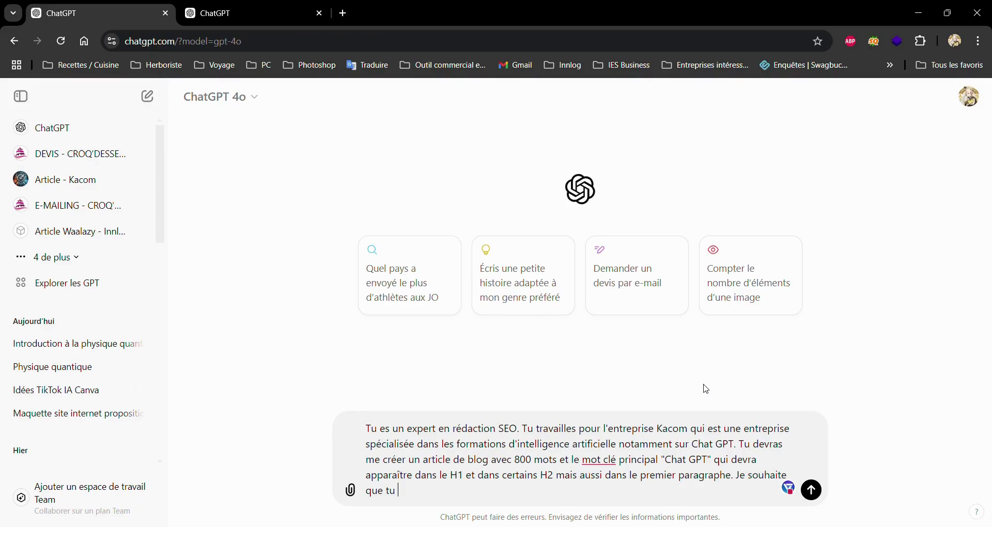
{"action": "type", "text": "adopte un ton comme l'ent"}
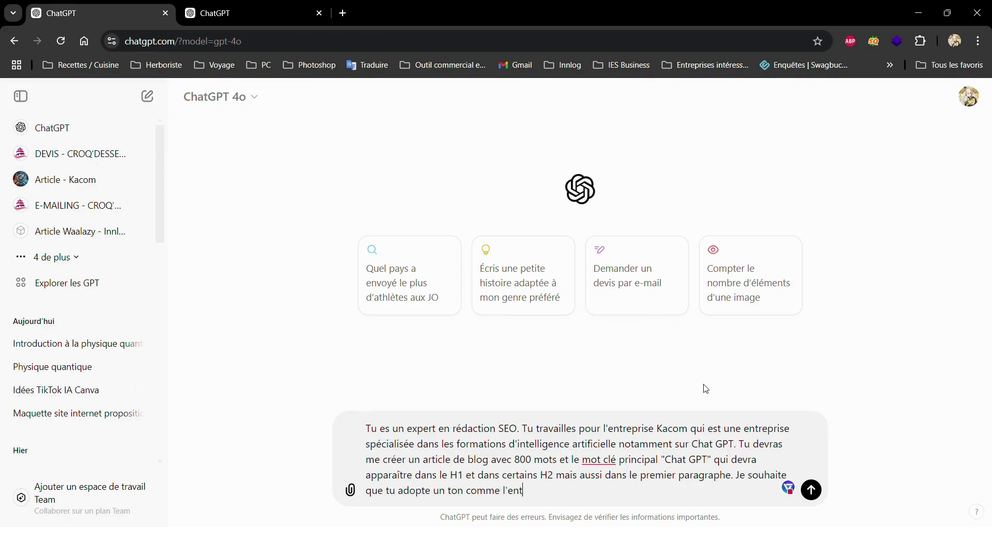
{"action": "type", "text": "reprise Wa"}
{"action": "type", "text": "al"}
{"action": "type", "text": "alaxy"}
Continue the prompt by allowing an internet search of Waalaxy's site for inspiration, with "tu peux rechercher sur internet leur site pour t'"
{"action": "type", "text": " tu pe"}
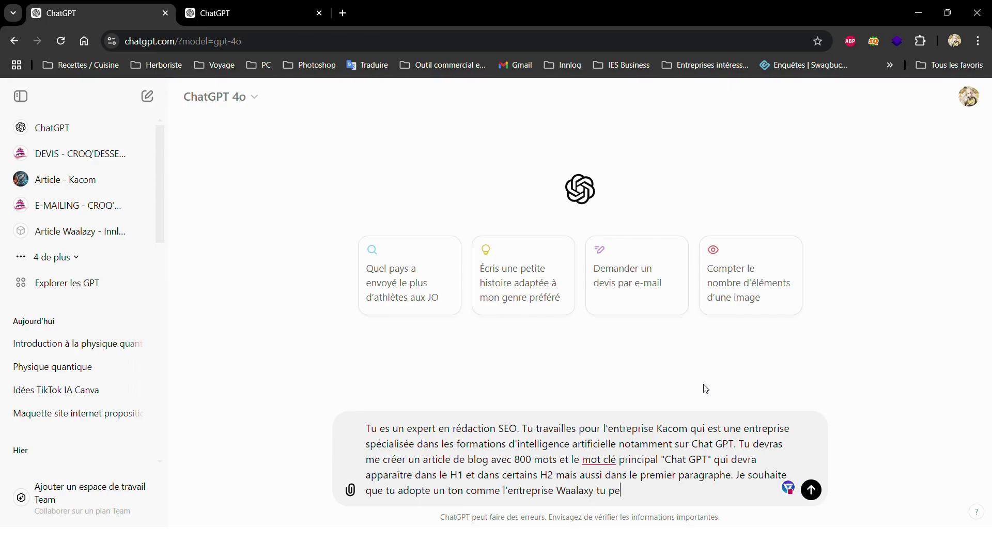
{"action": "type", "text": "ux rechercher sur internet leur"}
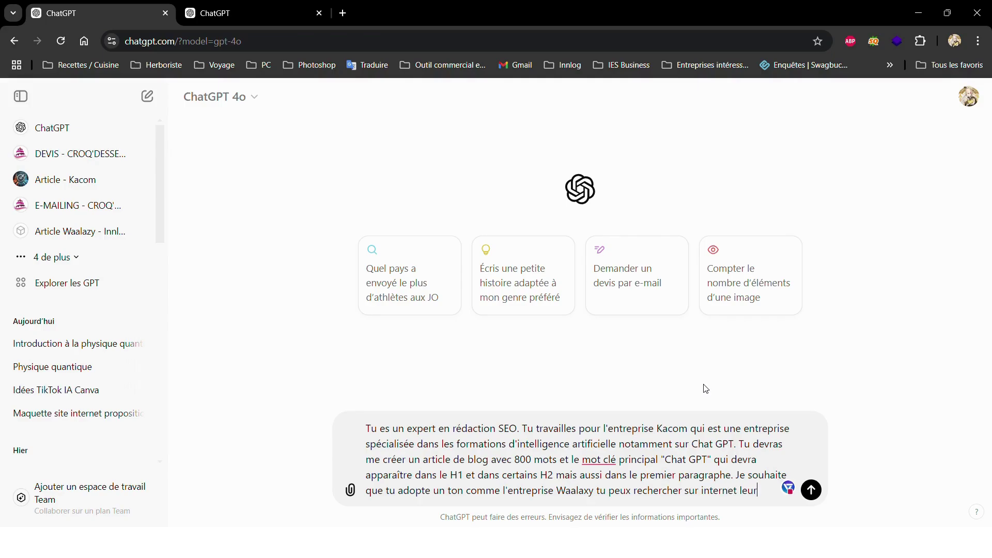
{"action": "type", "text": " site pour t'"}
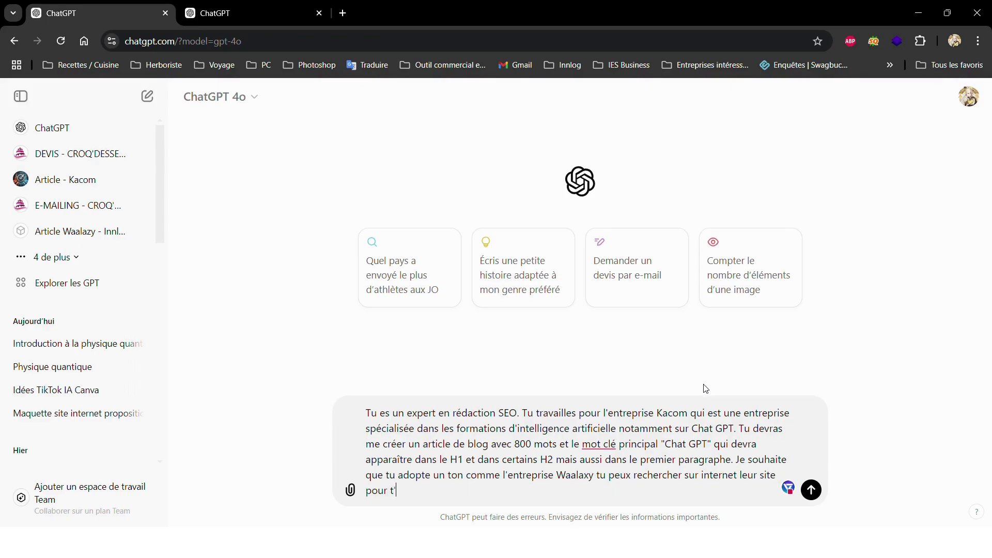
Finish the prompt with "inspirer n'oublie pas les smileys et la méta description et le title. En français." and send it
{"action": "type", "text": "inspirer n'oublie pas les smiley"}
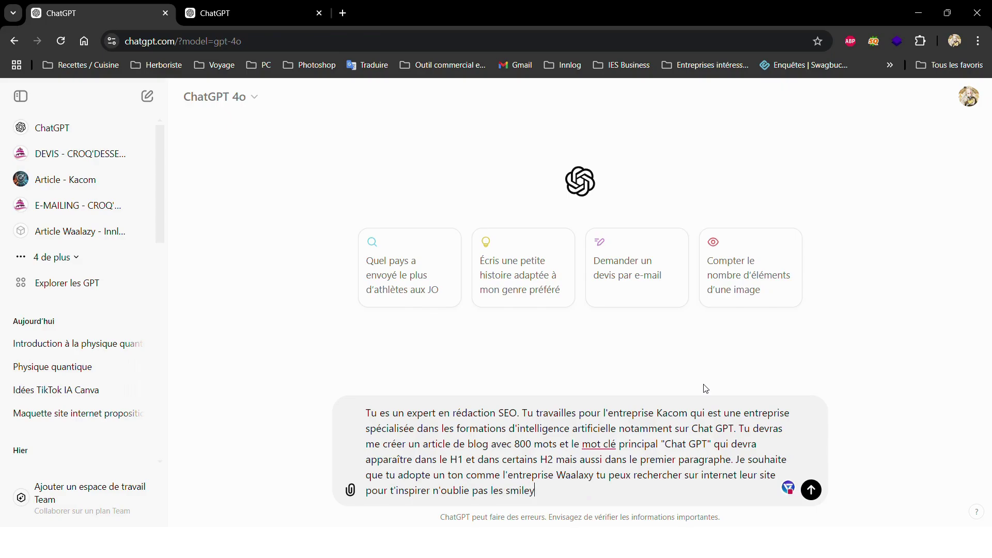
{"action": "type", "text": "s et la méta descript"}
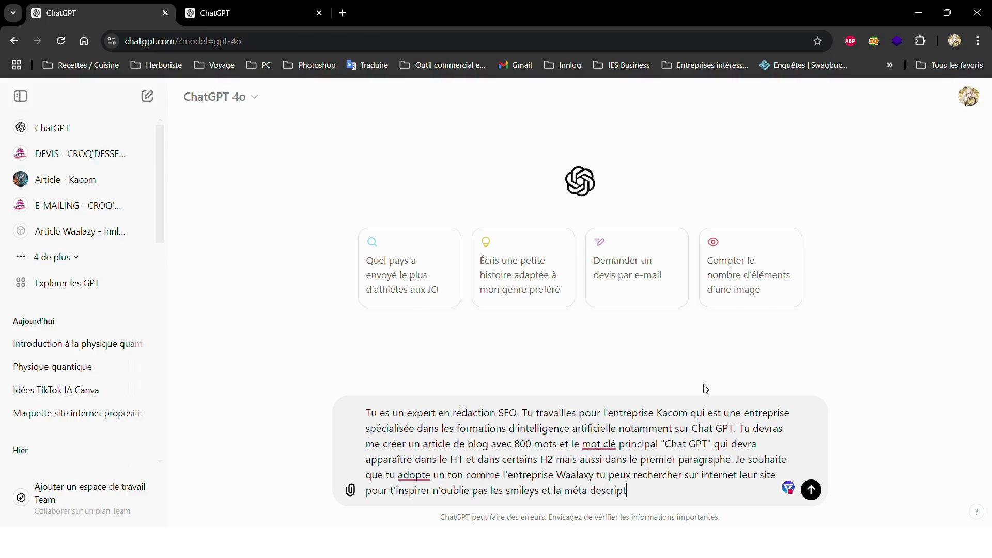
{"action": "type", "text": "ion et le title. En français"}
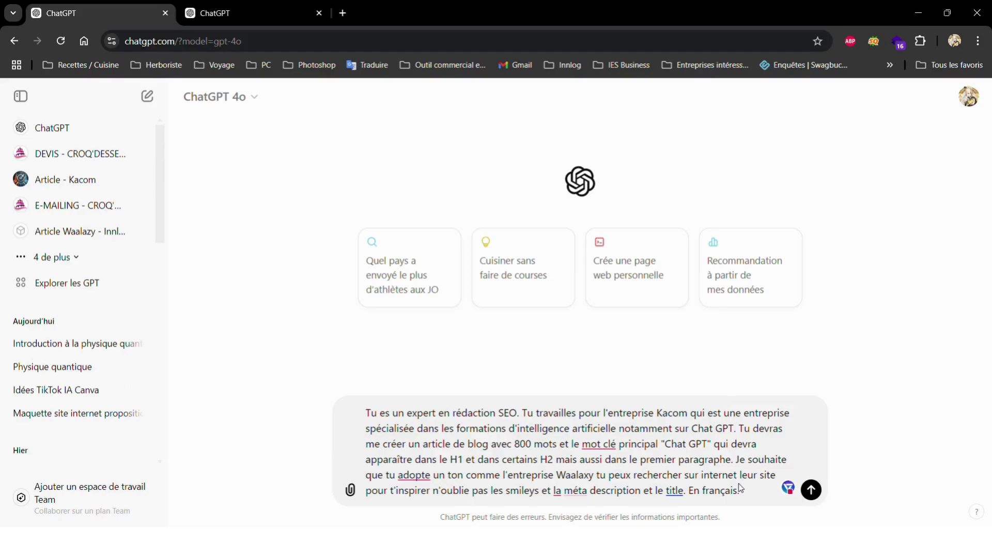
{"action": "type", "text": "."}
{"action": "key", "text": "Return"}
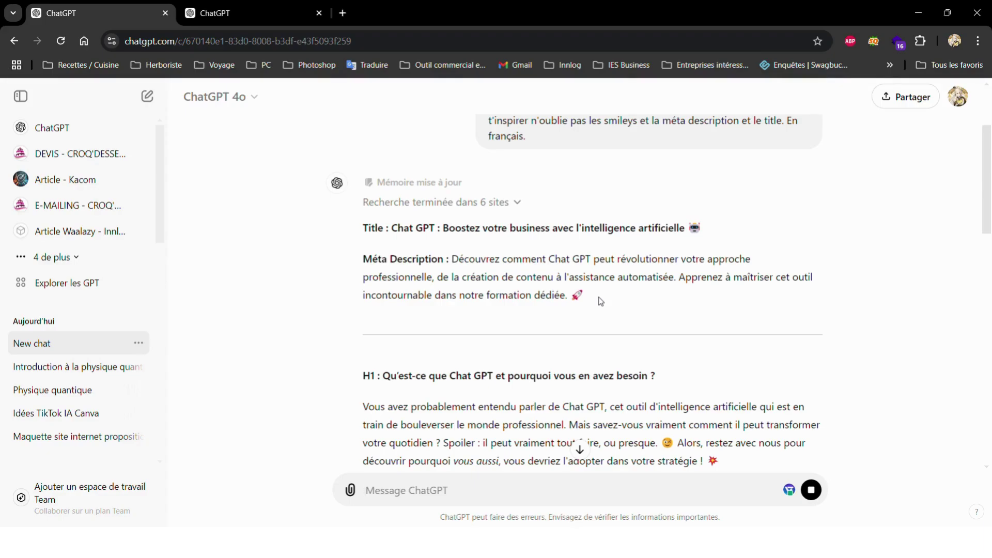
Review the generated article from title and meta description through its sections, checking for the keyword in the H1, H2 headings and first paragraph
{"action": "scroll", "coordinate": [600, 301], "scroll_direction": "down", "scroll_amount": 1}
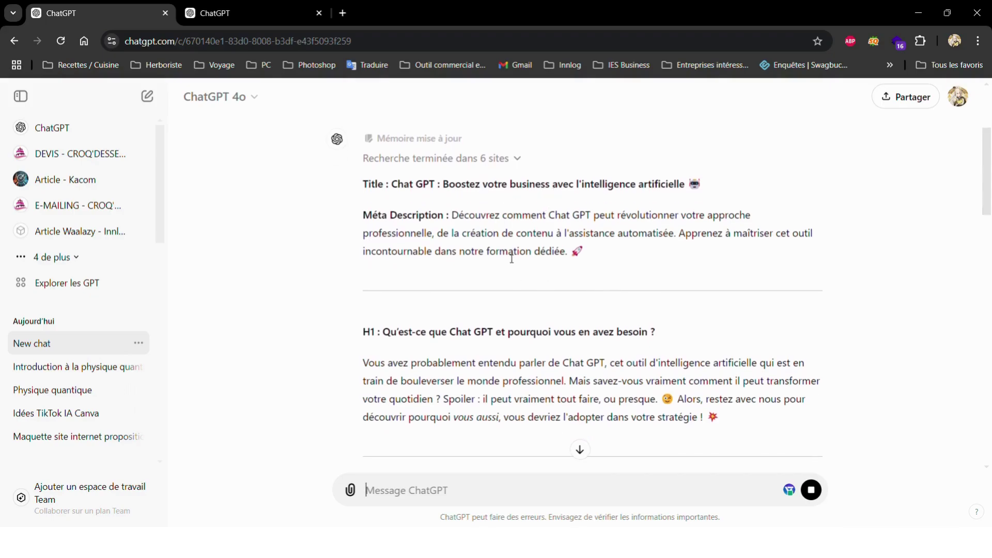
{"action": "scroll", "coordinate": [512, 258], "scroll_direction": "down", "scroll_amount": 3}
{"action": "scroll", "coordinate": [512, 258], "scroll_direction": "down", "scroll_amount": 1}
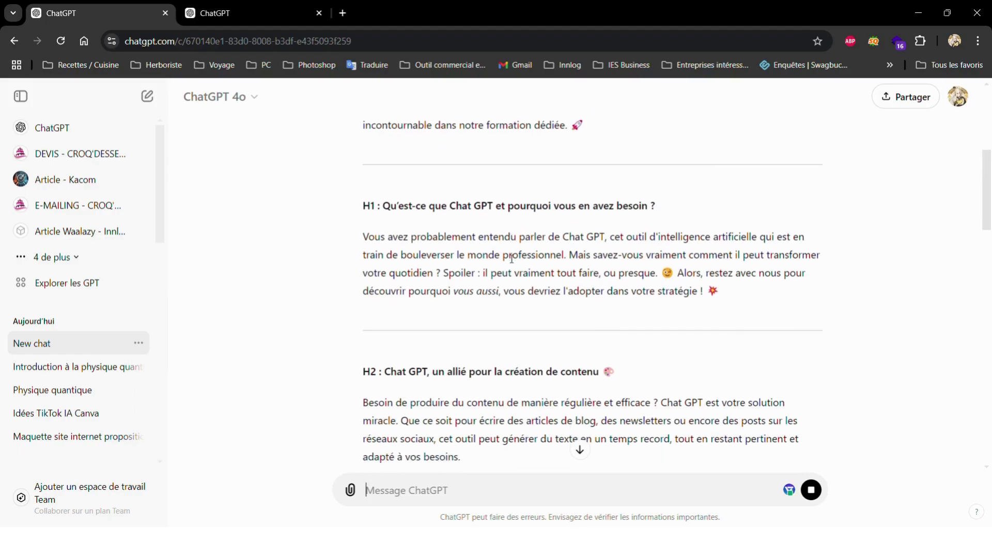
{"action": "left_click_drag", "start_coordinate": [393, 372], "coordinate": [443, 372]}
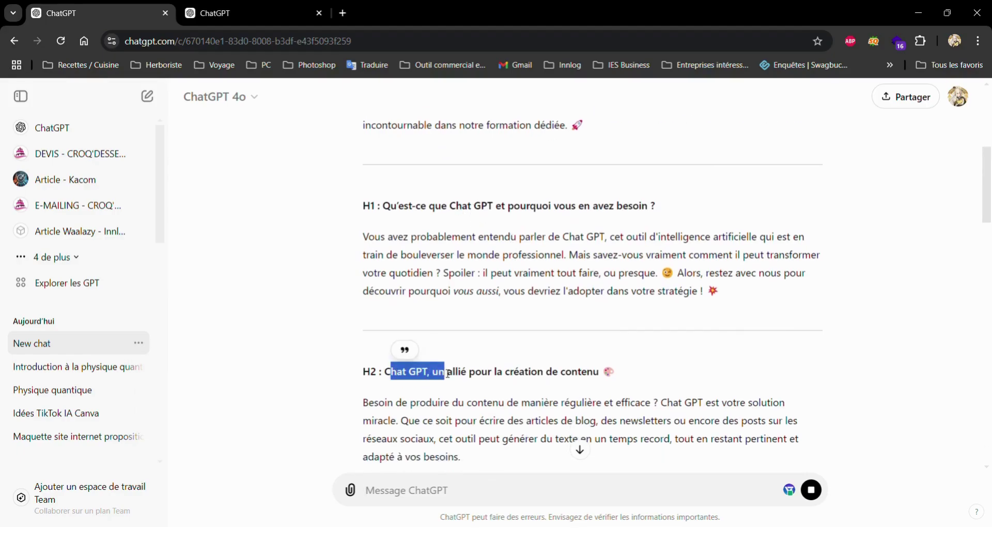
{"action": "left_click", "coordinate": [405, 349]}
{"action": "left_click_drag", "start_coordinate": [562, 239], "coordinate": [615, 238]}
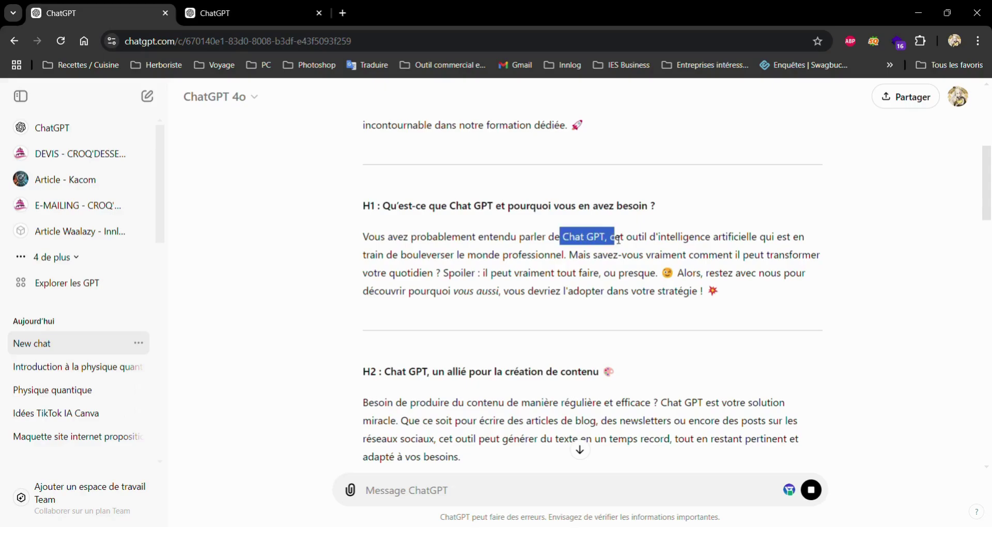
{"action": "left_click", "coordinate": [631, 259]}
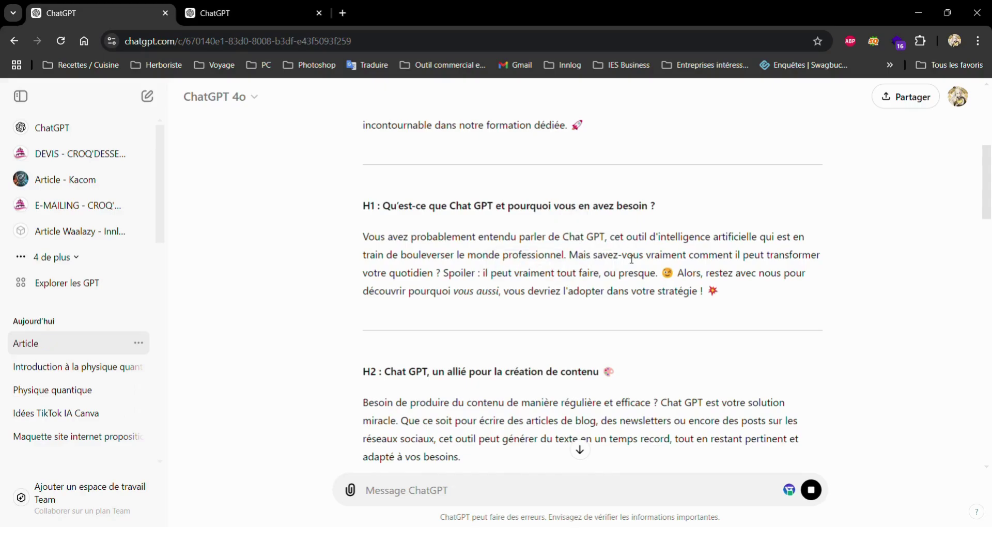
{"action": "scroll", "coordinate": [632, 258], "scroll_direction": "down", "scroll_amount": 6}
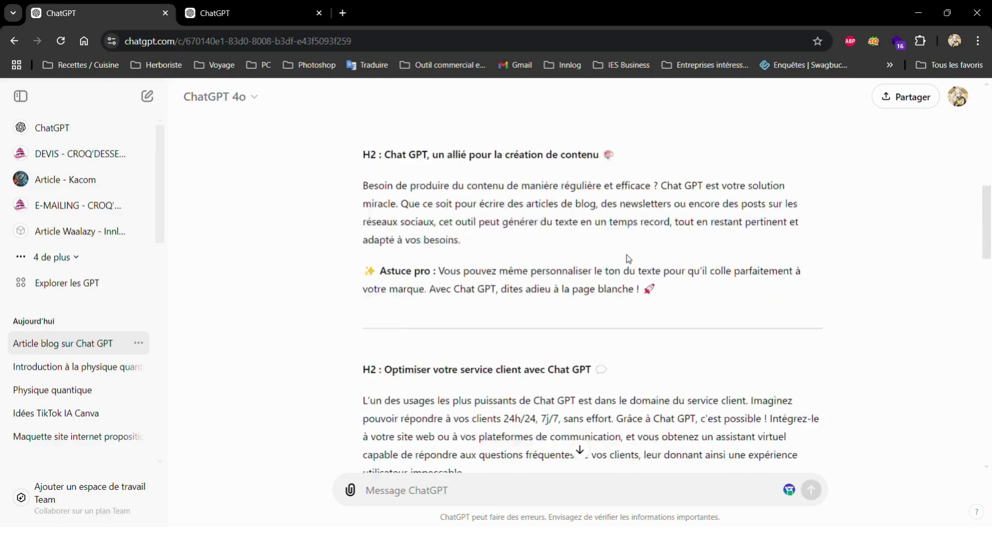
{"action": "scroll", "coordinate": [630, 258], "scroll_direction": "down", "scroll_amount": 3}
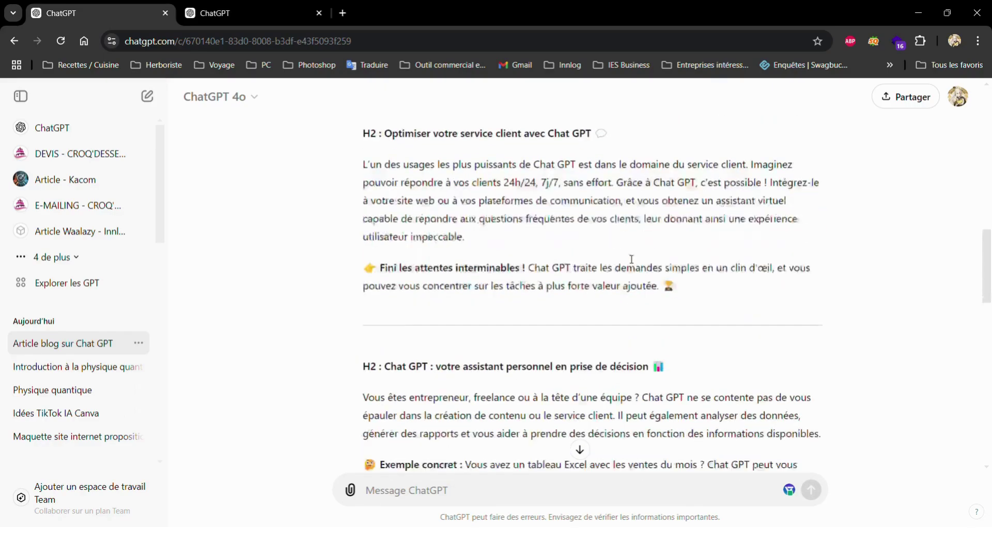
{"action": "scroll", "coordinate": [629, 258], "scroll_direction": "down", "scroll_amount": 5}
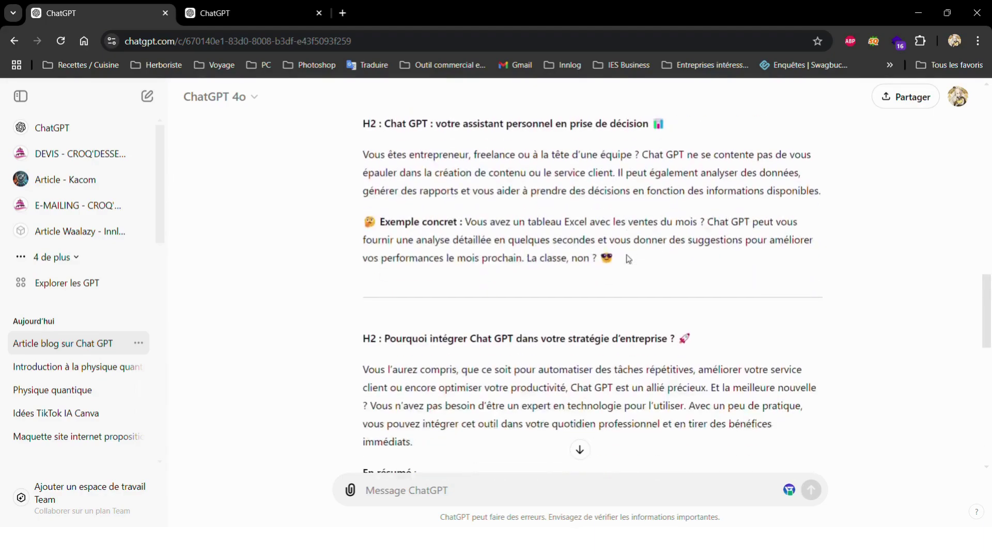
{"action": "scroll", "coordinate": [631, 258], "scroll_direction": "down", "scroll_amount": 3}
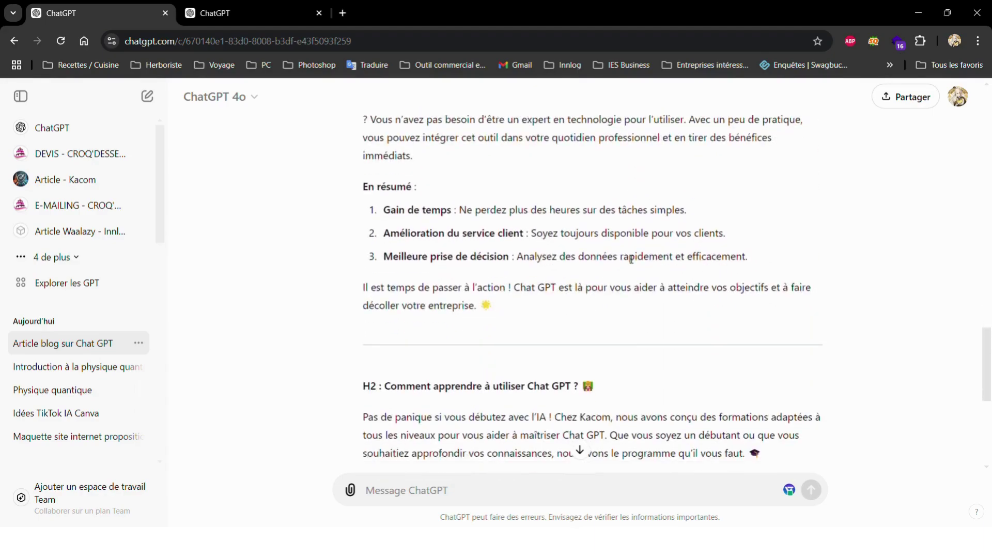
{"action": "scroll", "coordinate": [631, 259], "scroll_direction": "down", "scroll_amount": 1}
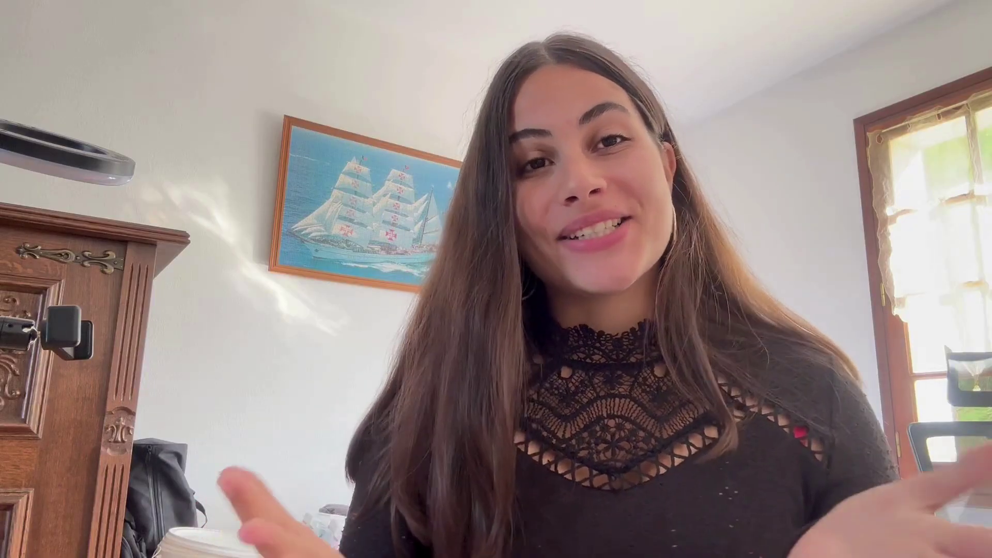